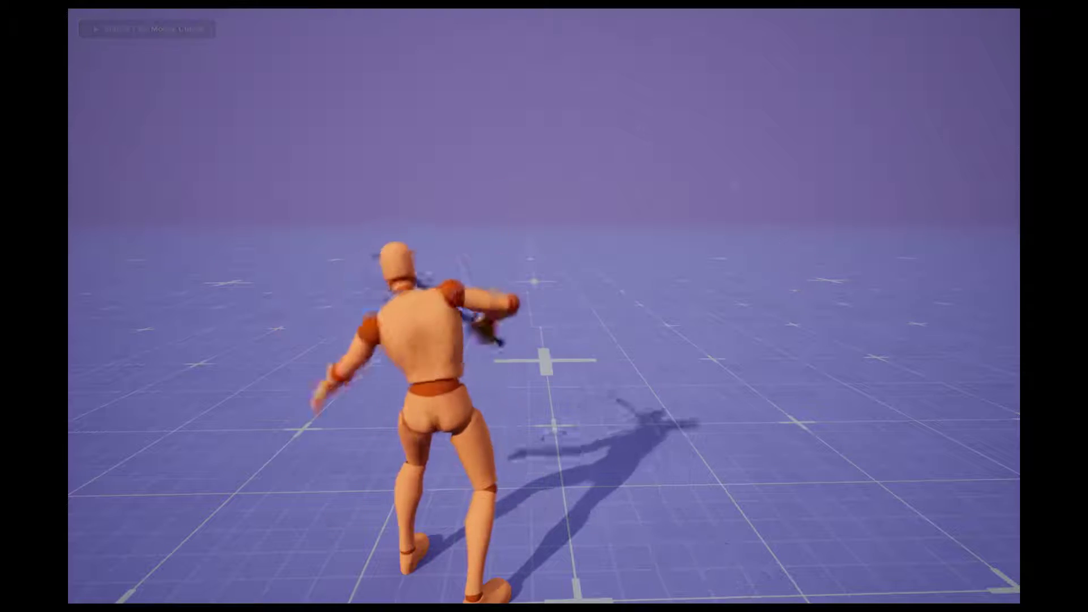
Step: End the play test, open the CBP_SandboxCharacter blueprint and expand its Combo Attack functions
key(w)
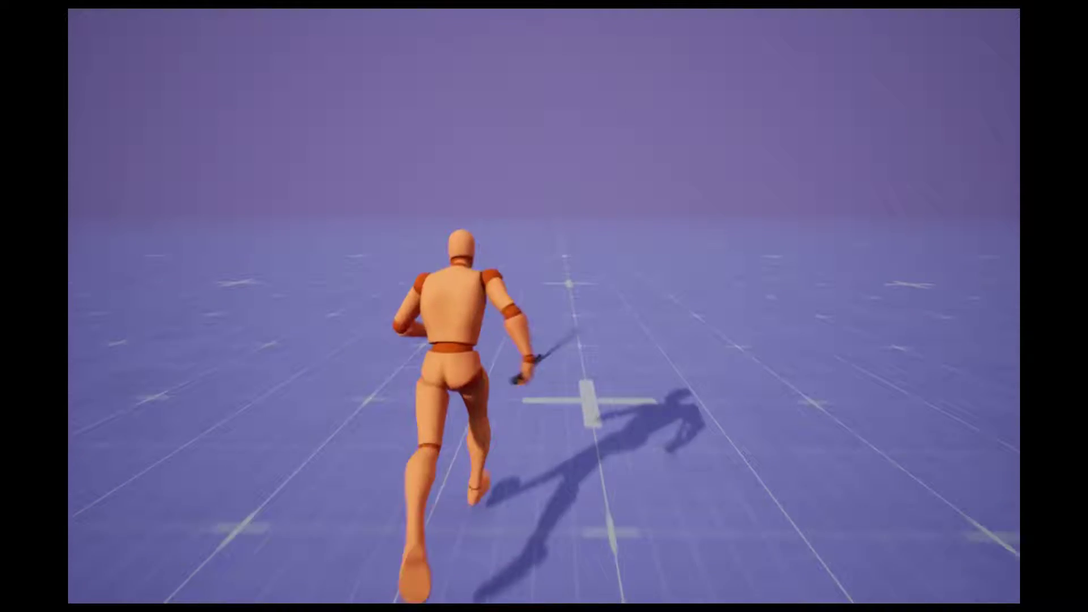
key(Escape)
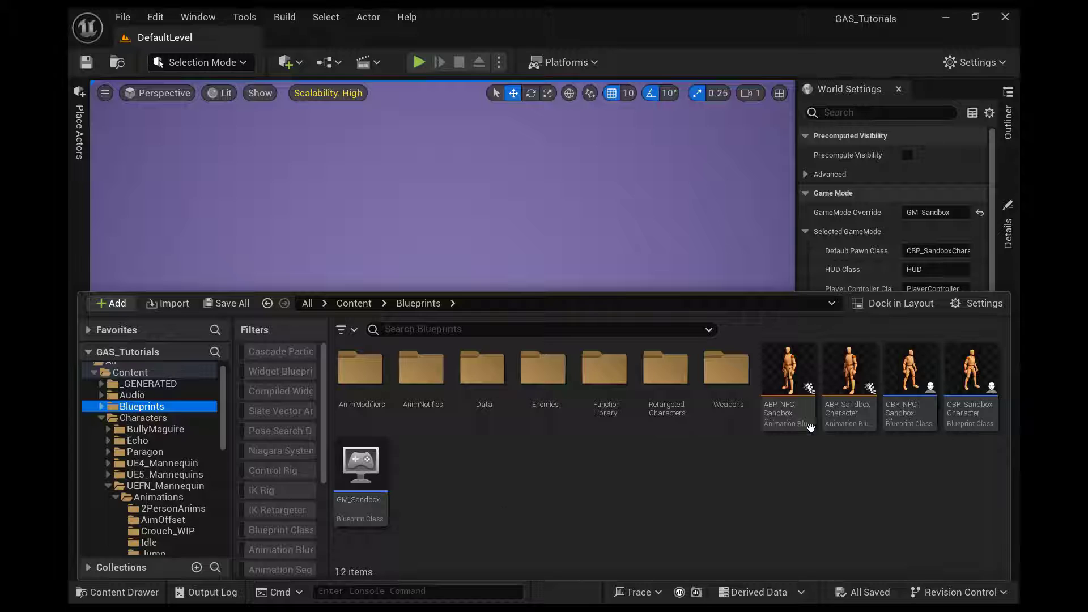
double_click(970, 386)
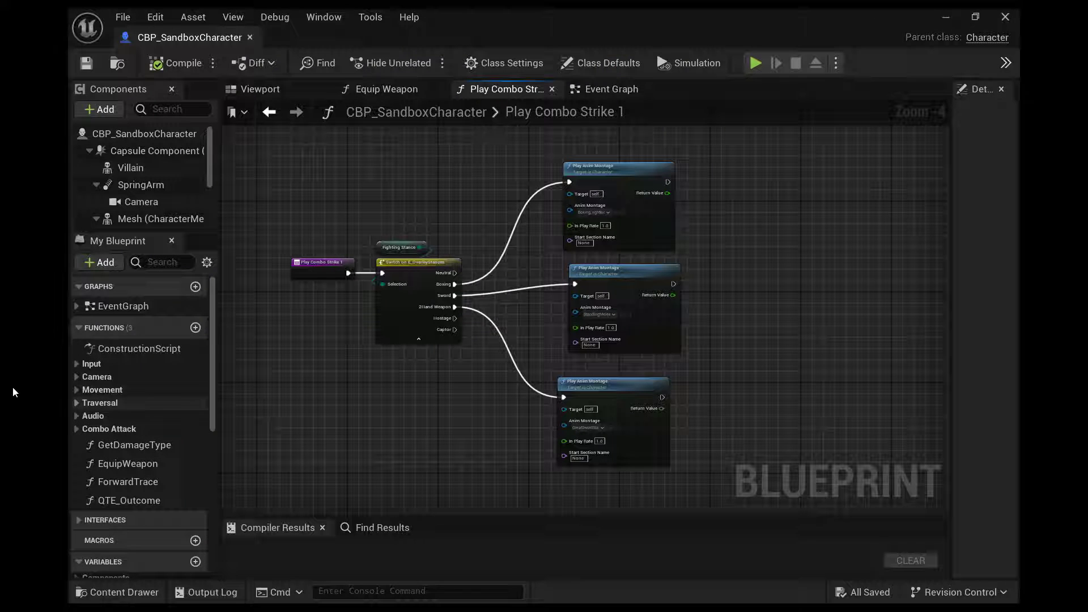
click(77, 430)
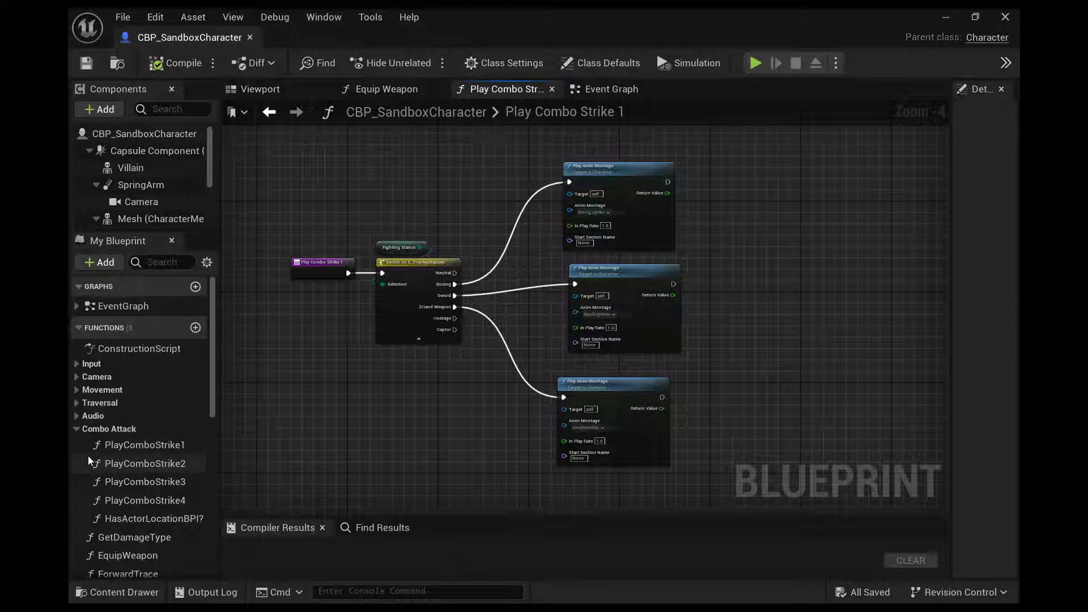
Step: Locate the Sword montage used in Play Combo Strike 1, open its StandingMeleeAttackBackhand_UEFN animation, and switch to the skeleton
scroll(532, 210, up, 3)
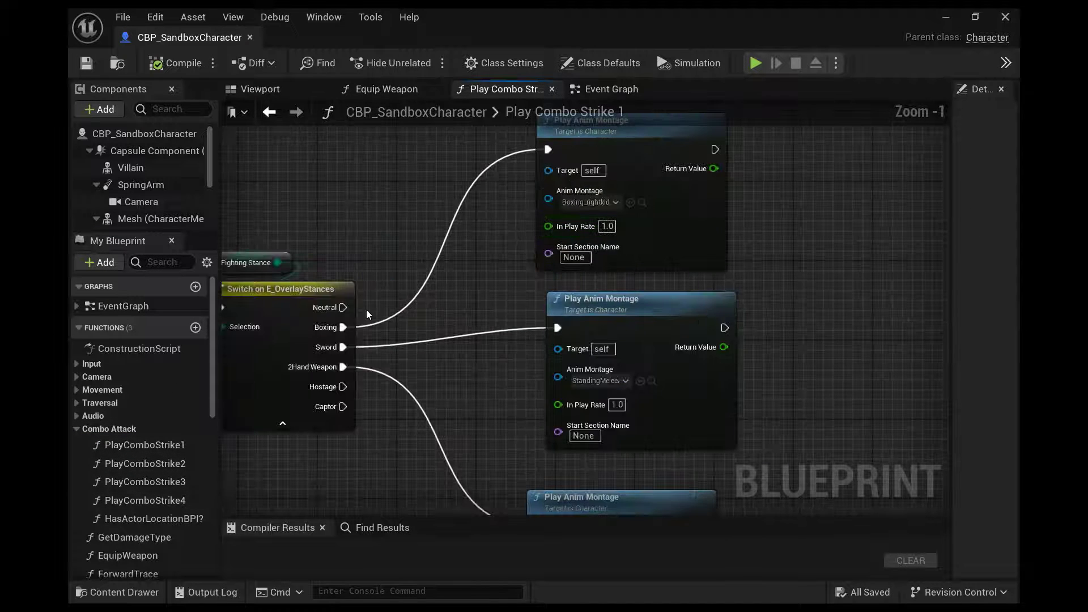
scroll(367, 315, down, 1)
right_drag(498, 371, 499, 312)
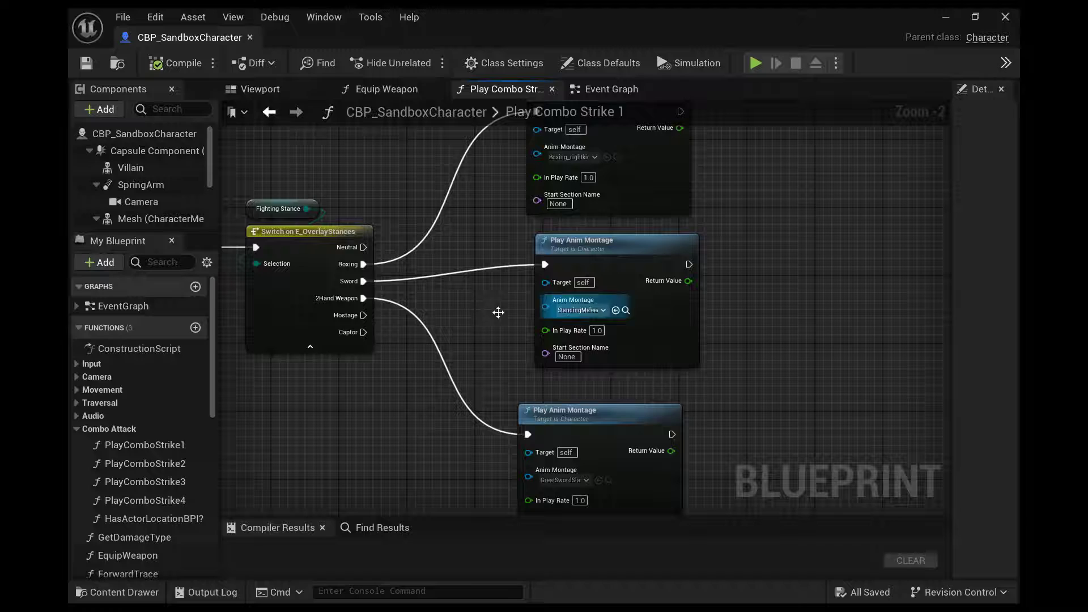
click(625, 310)
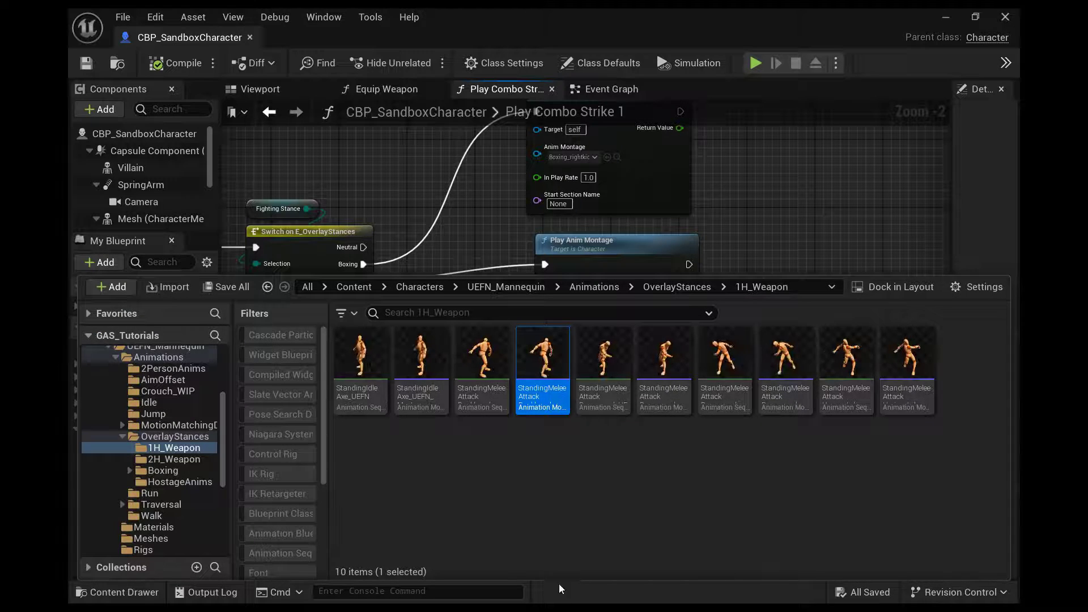
click(482, 357)
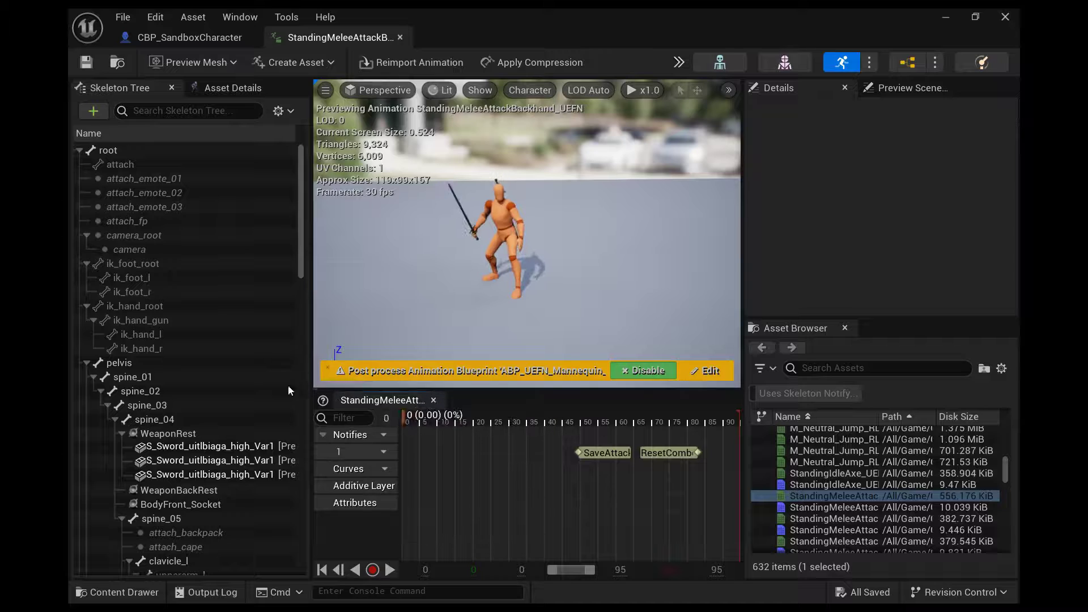
click(721, 61)
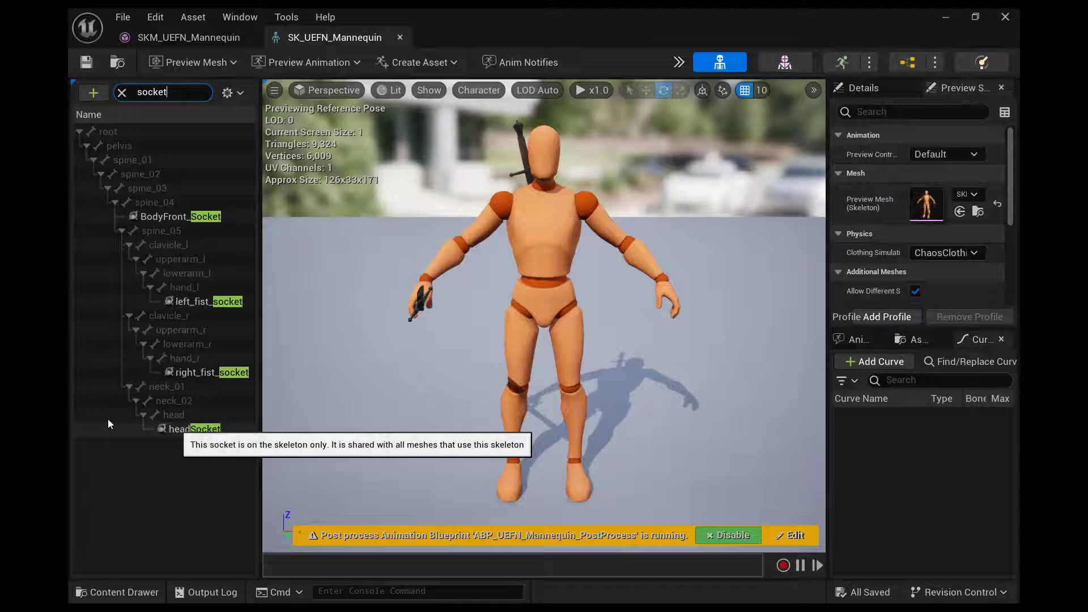
Step: Attach the S_War_Mace static mesh to headSocket as a preview asset, finding it by searching for "mace"
right_click(109, 424)
mouse_move(164, 395)
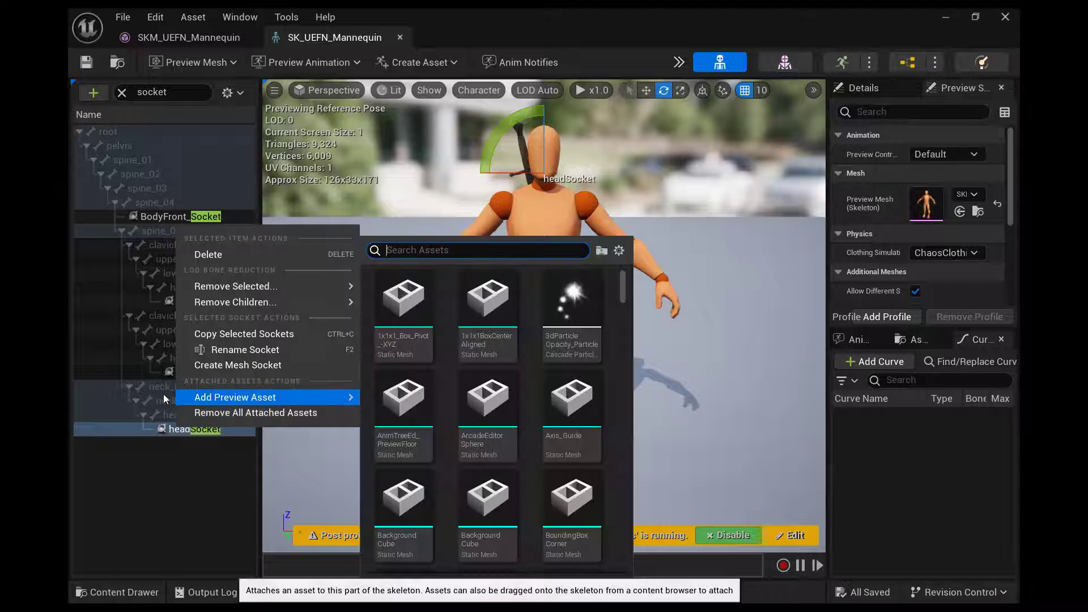
text(mace)
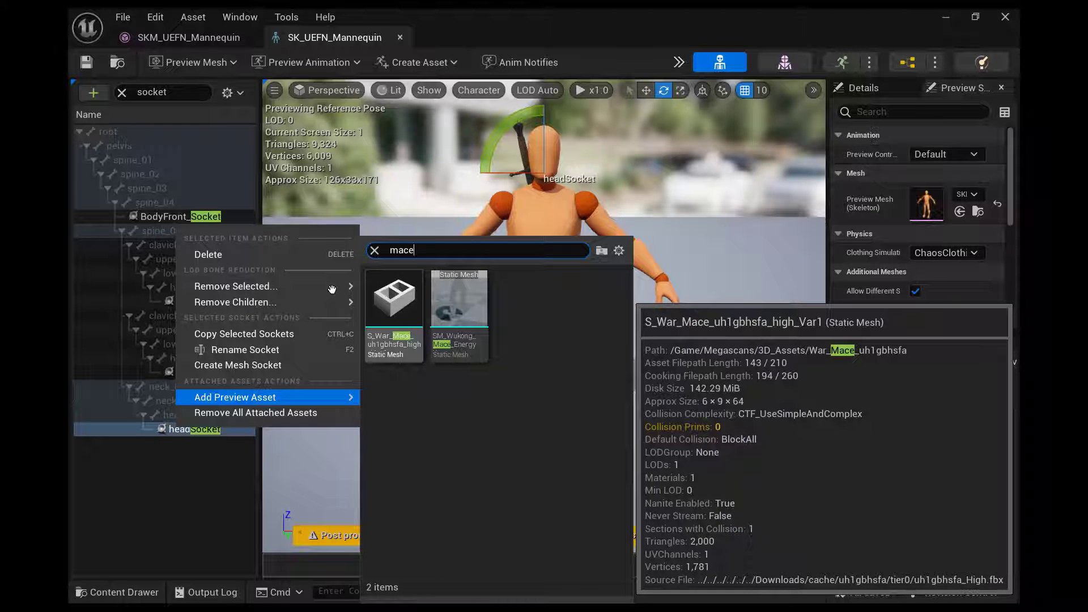
click(394, 300)
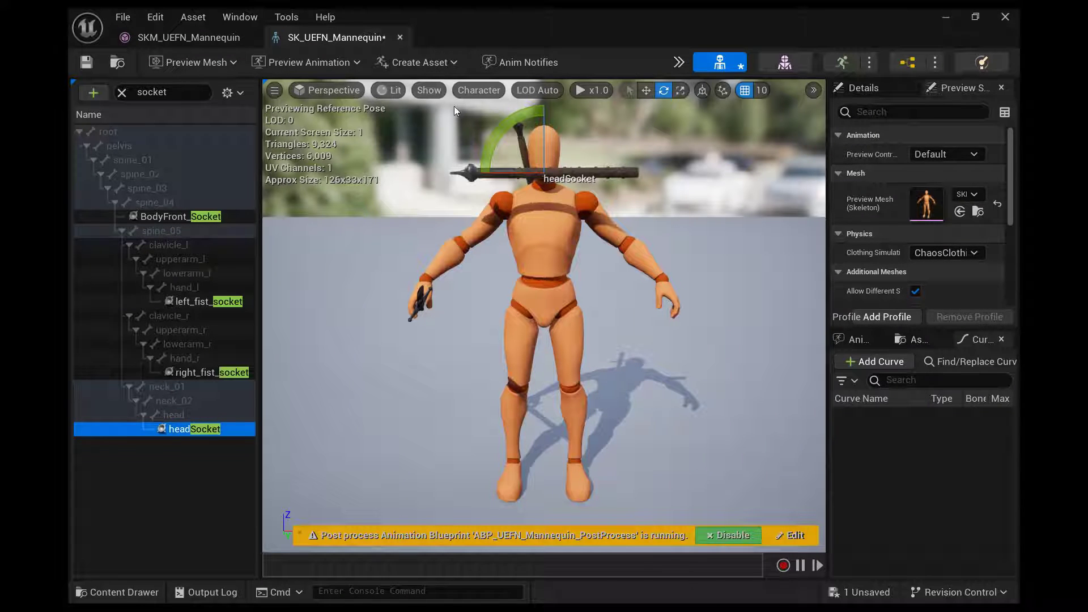
Step: Rotate headSocket to reorient the attached war mace preview at the head
drag(487, 157, 529, 116)
drag(595, 138, 602, 198)
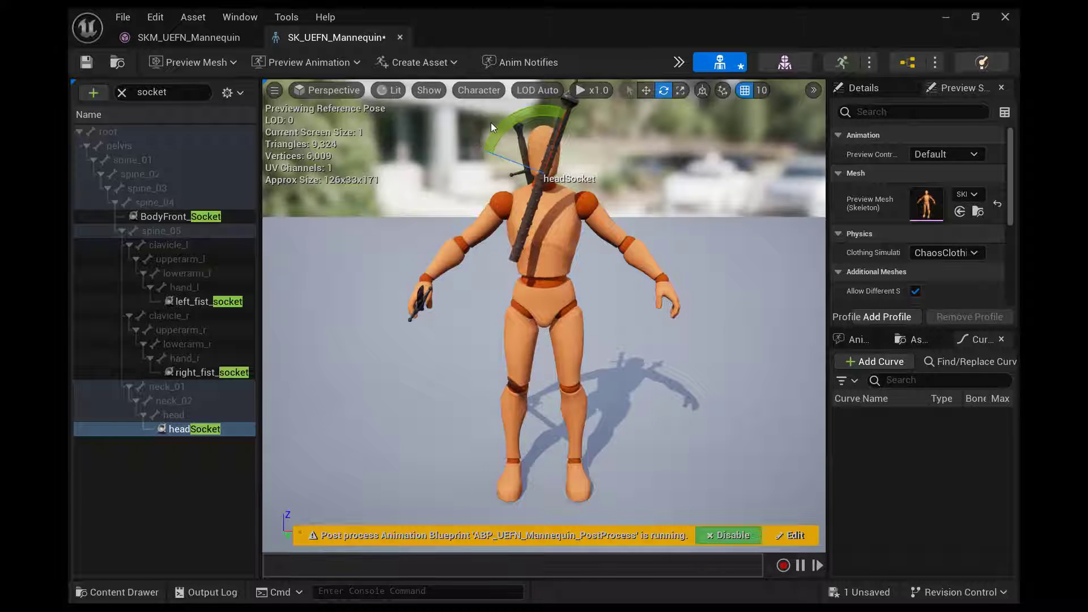
drag(491, 123, 567, 122)
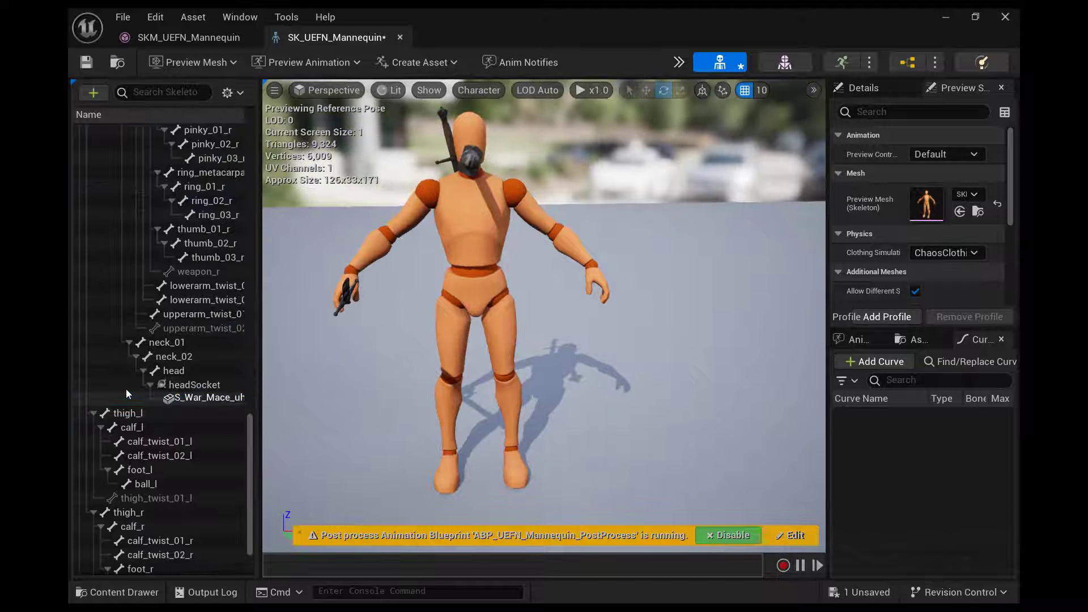
Step: Delete the war mace preview asset from headSocket
right_click(126, 389)
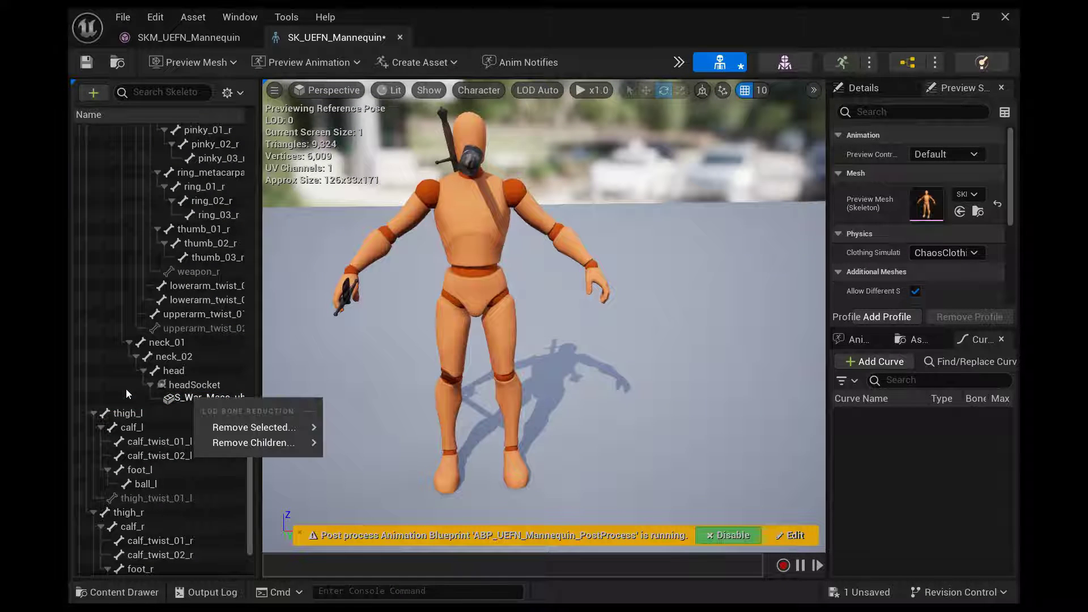
click(116, 390)
right_click(116, 389)
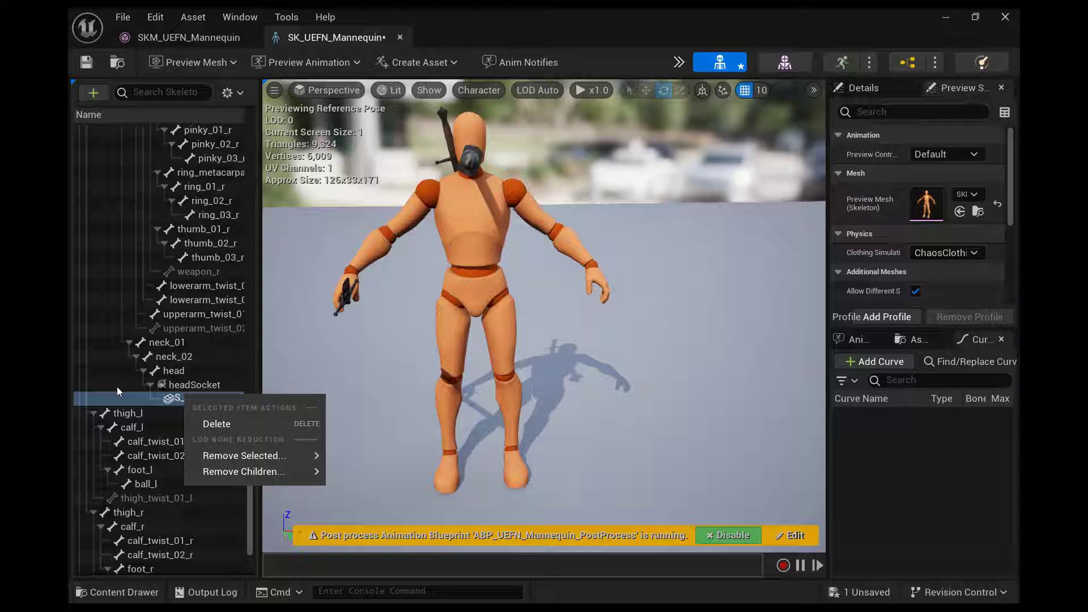
click(213, 423)
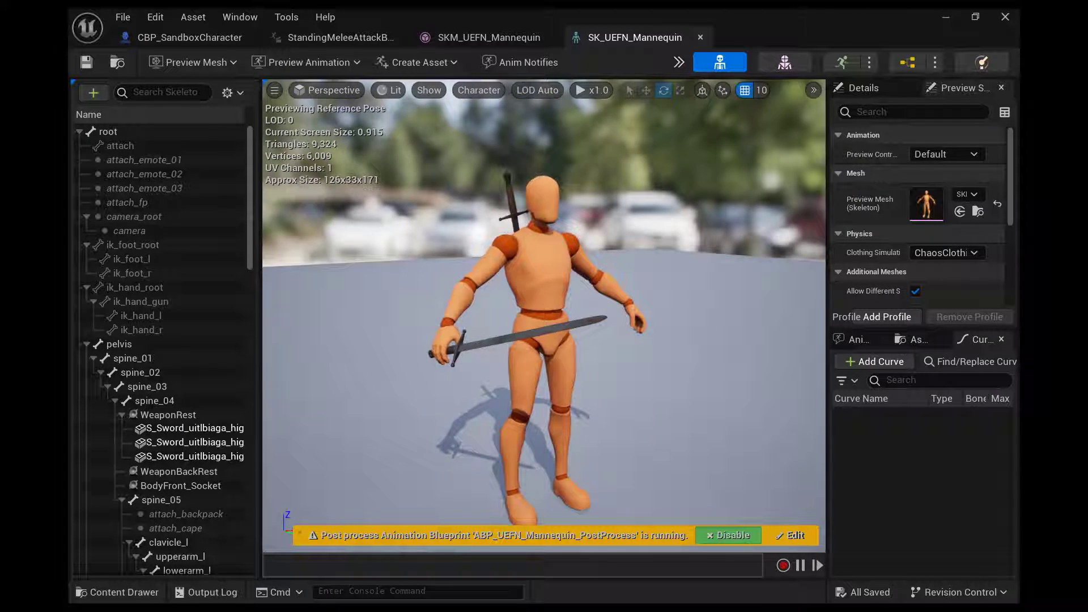
Step: Set the preview controller to Use Specific Animation and assign StandingMeleeAttackBackhand_UEFN as the preview animation
right_drag(621, 238, 691, 216)
key(s)
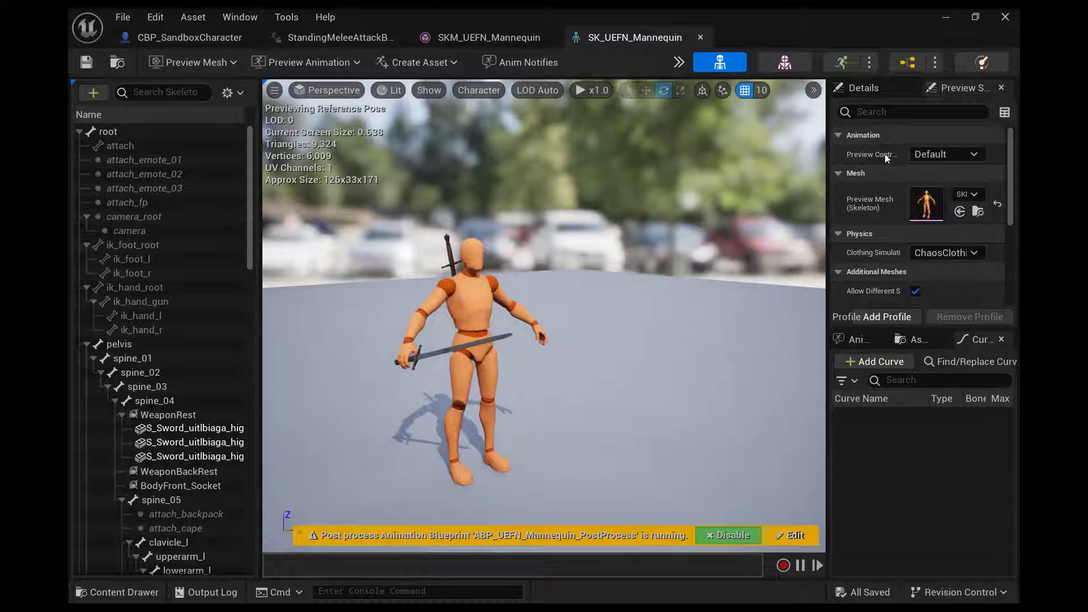
click(940, 154)
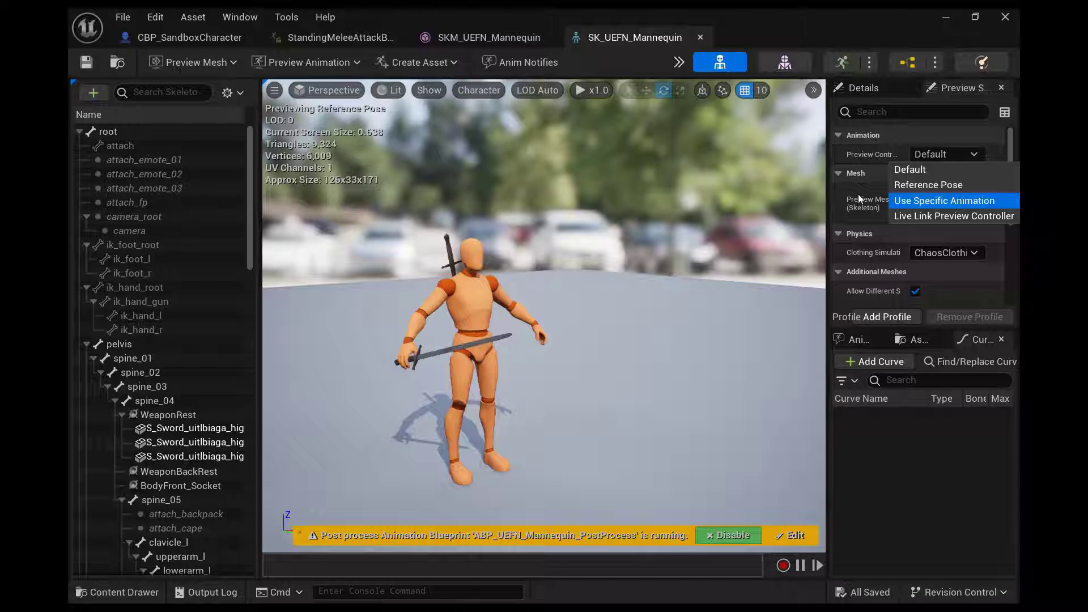
key(Return)
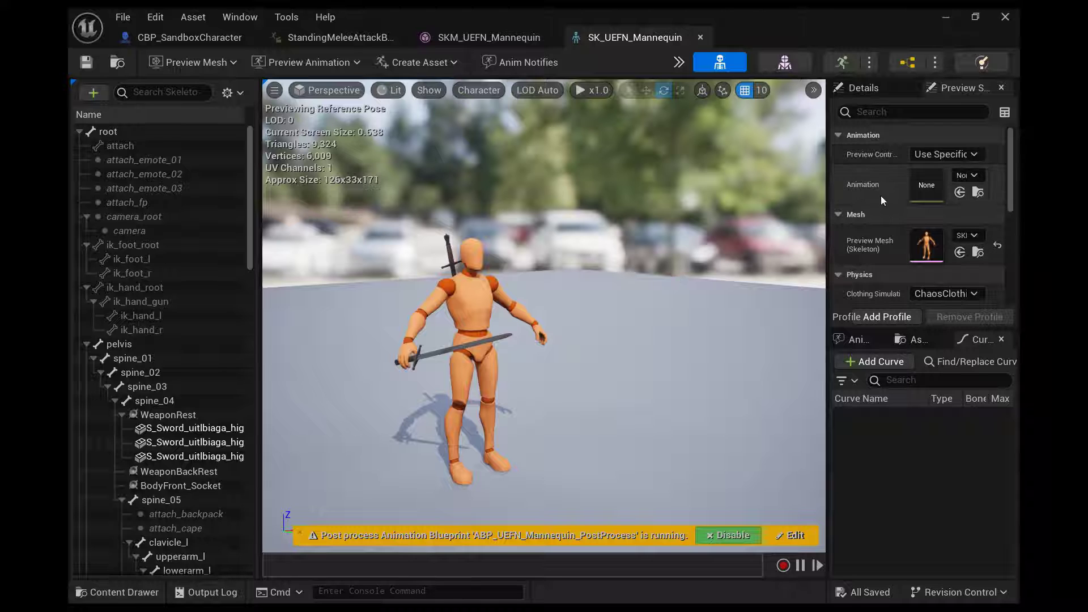
click(959, 192)
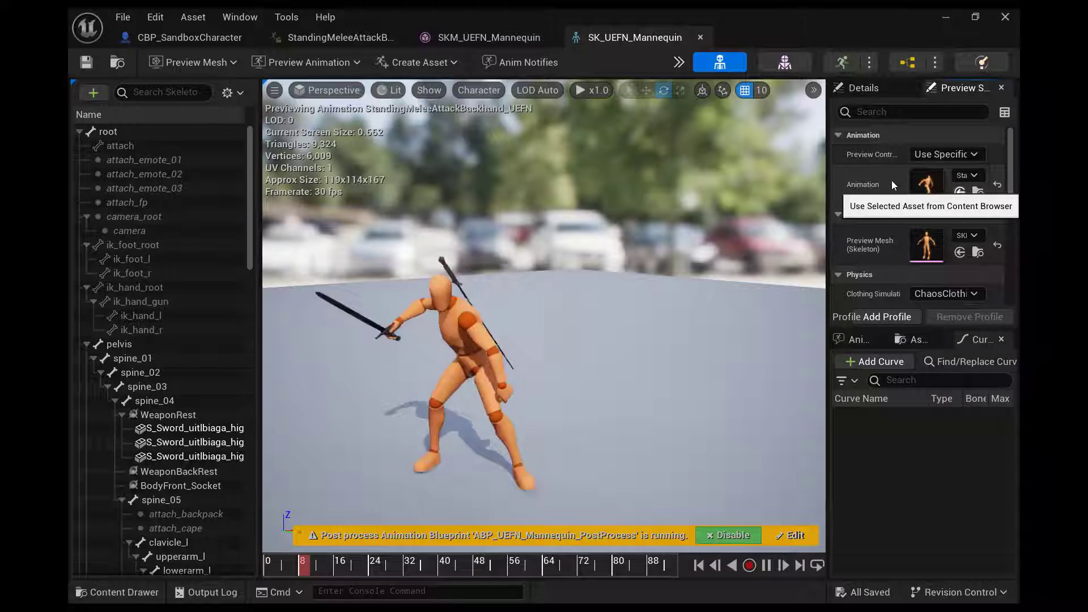
right_drag(448, 328, 447, 295)
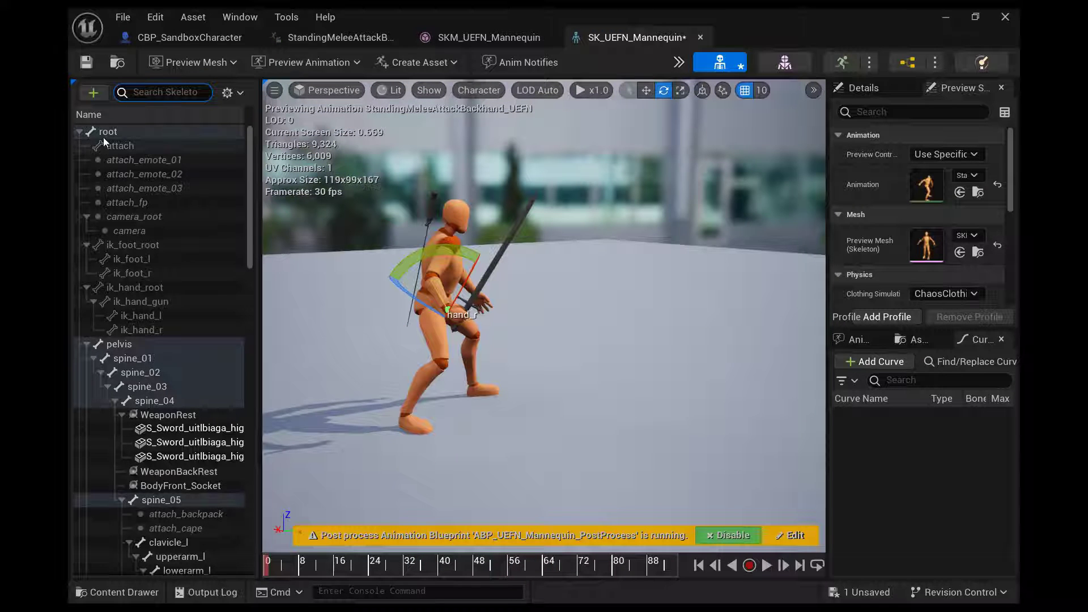
Step: Find the hand_r bone by searching for "hand" and add a socket to it named SwordTip_S
text(hand)
click(118, 392)
right_click(117, 392)
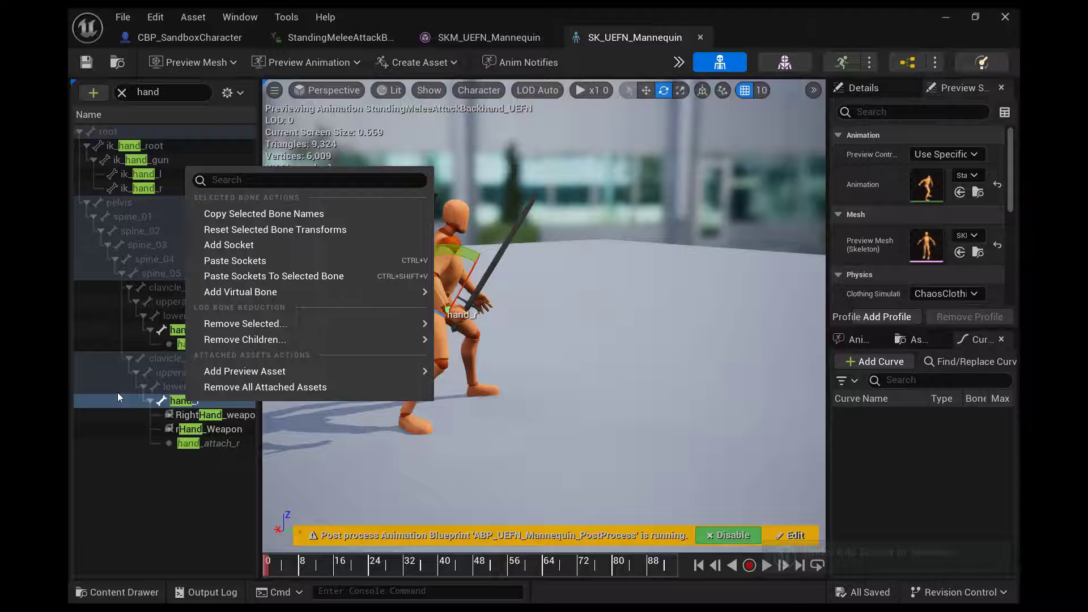
click(217, 244)
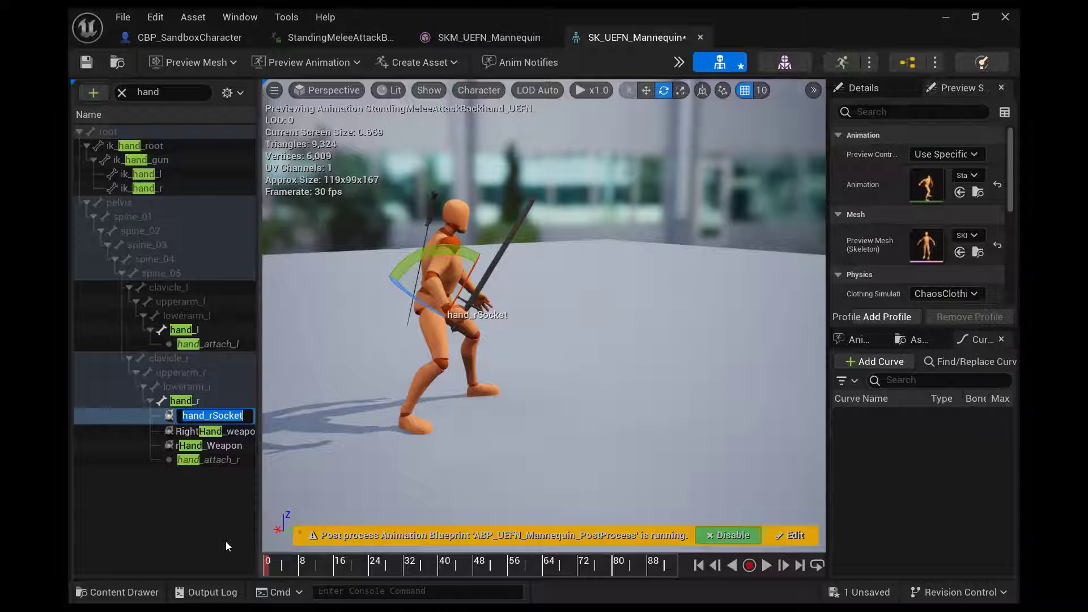
text(SwordTip)
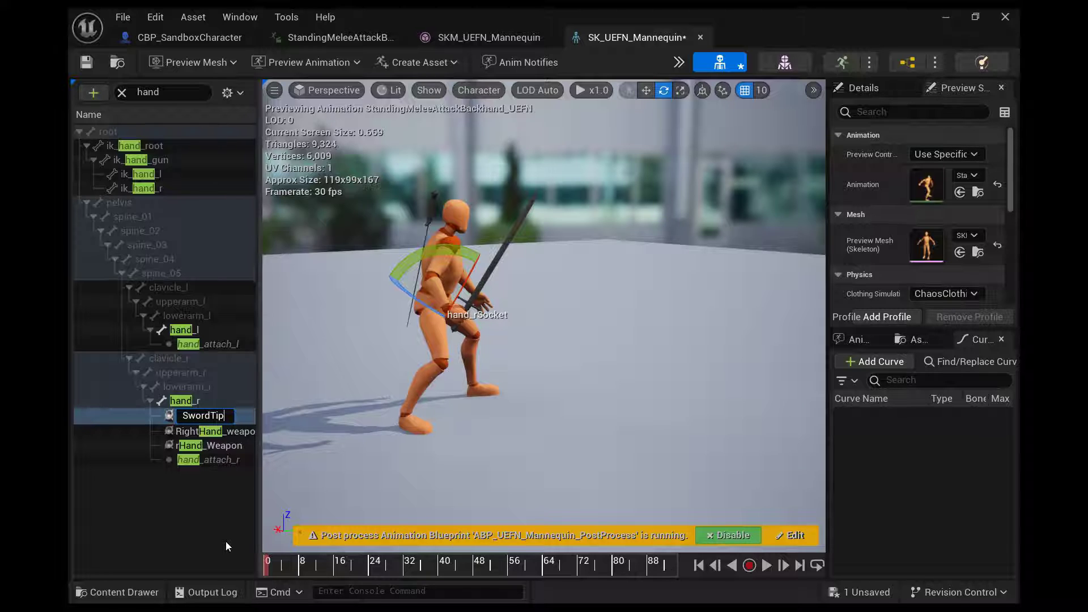
text(_S)
key(Return)
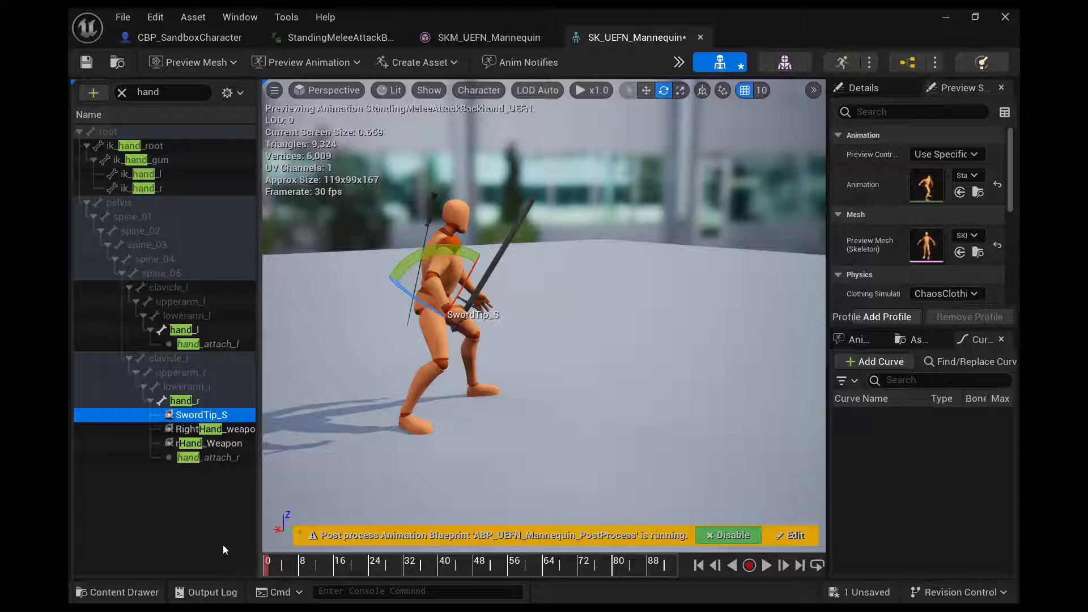
Step: Move the SwordTip_S socket from the hand up to the tip of the sword blade and check its placement
click(127, 429)
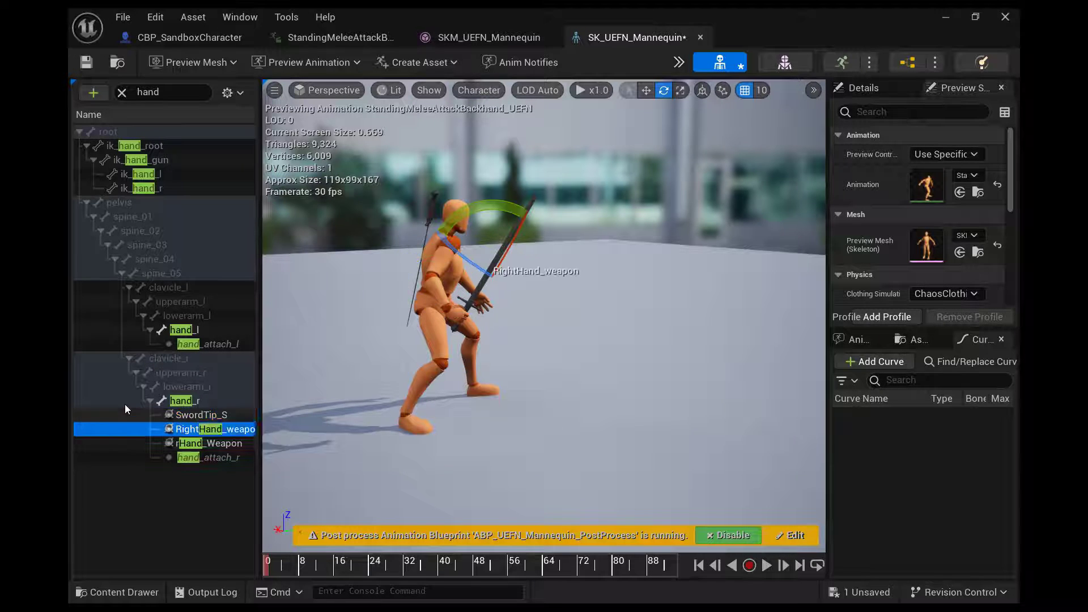
click(124, 412)
key(w)
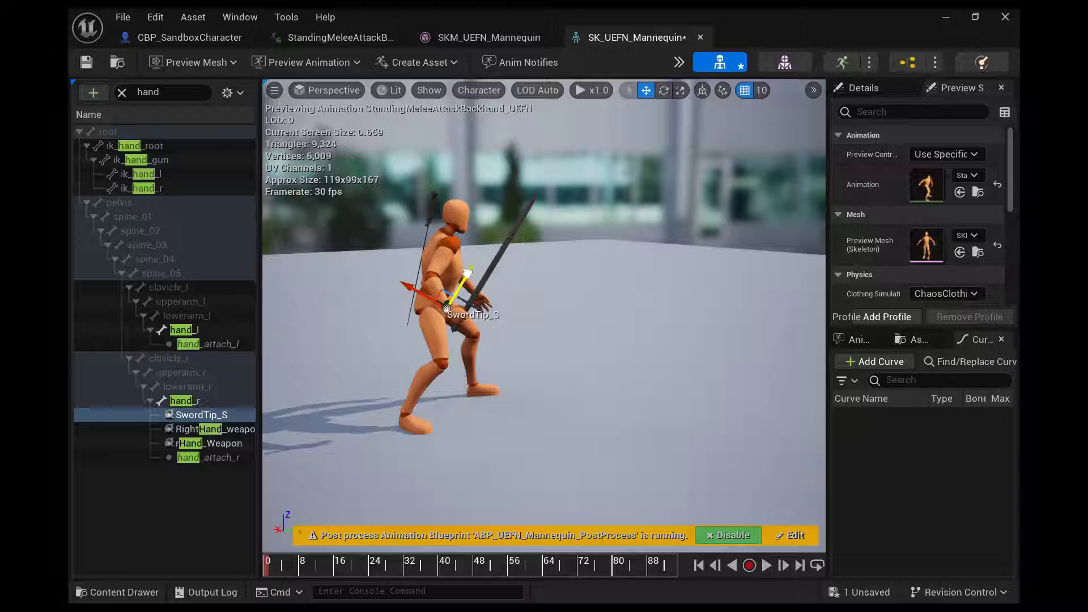
drag(467, 273, 427, 159)
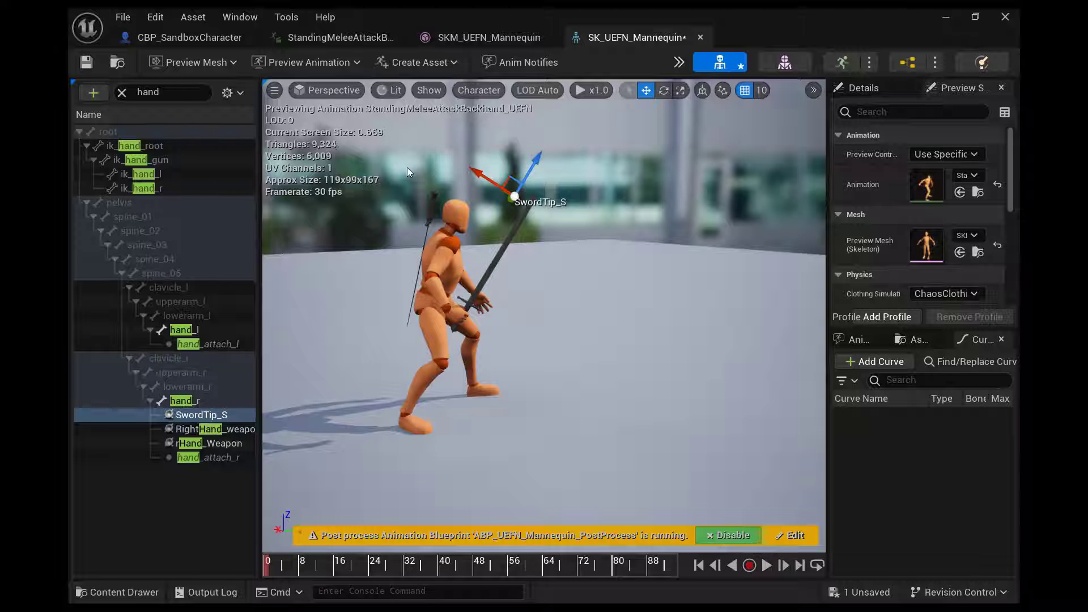
alt+drag(570, 201, 412, 182)
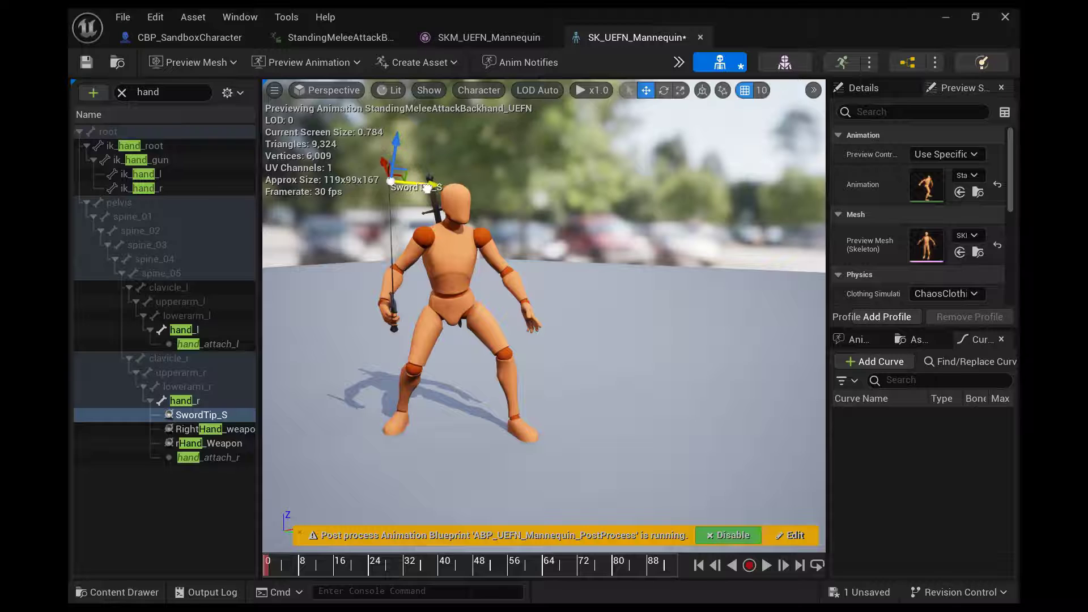
Step: Add a Play Particle Effect notify at the 1.00 s mark of the StandingMeleeAttackBackhand animation
click(340, 38)
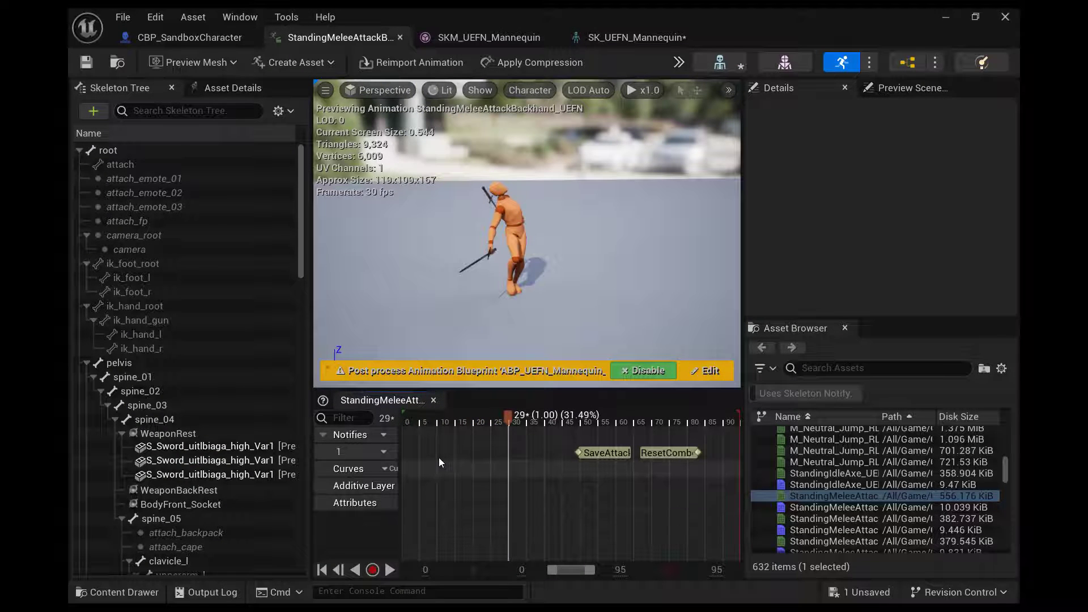
right_click(510, 453)
mouse_move(567, 482)
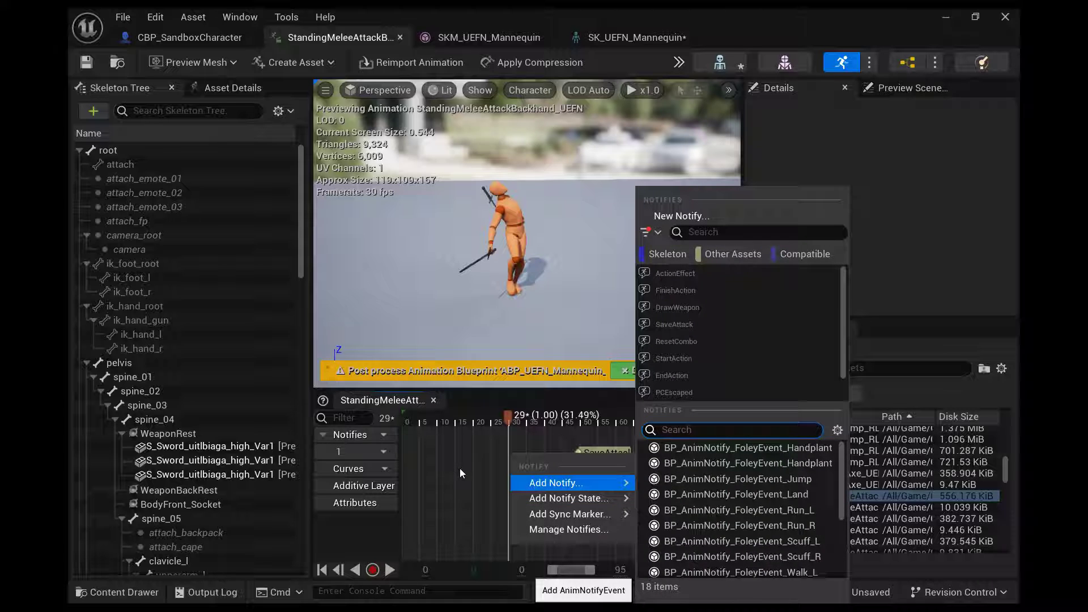
scroll(650, 473, down, 4)
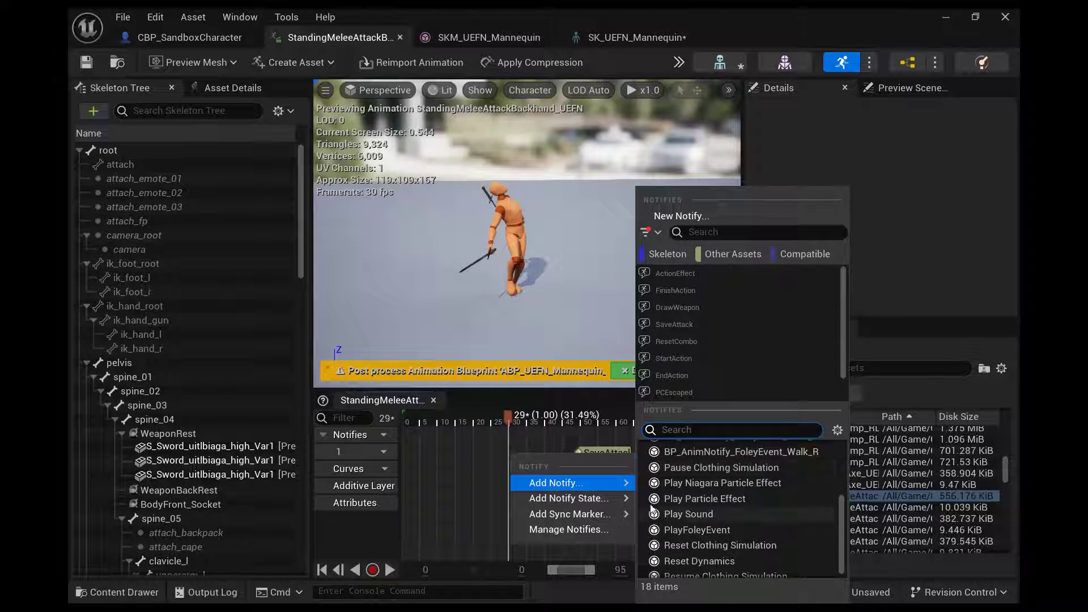
click(653, 498)
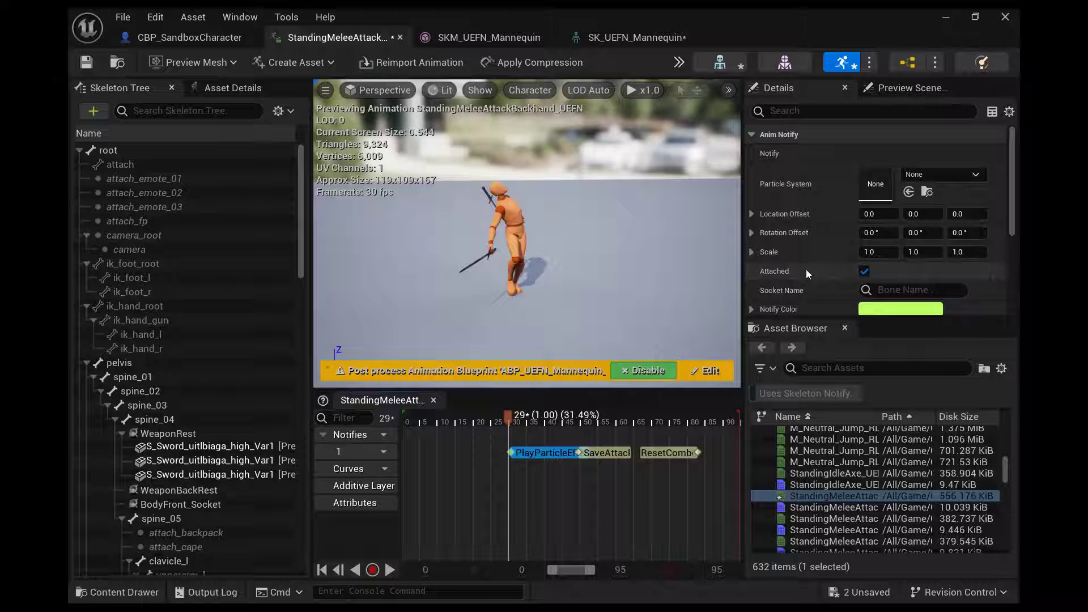
Step: Attach the Play Particle Effect notify to the sword tip by setting its Socket Name to SwordTip_S
scroll(806, 269, down, 2)
click(895, 244)
text(s)
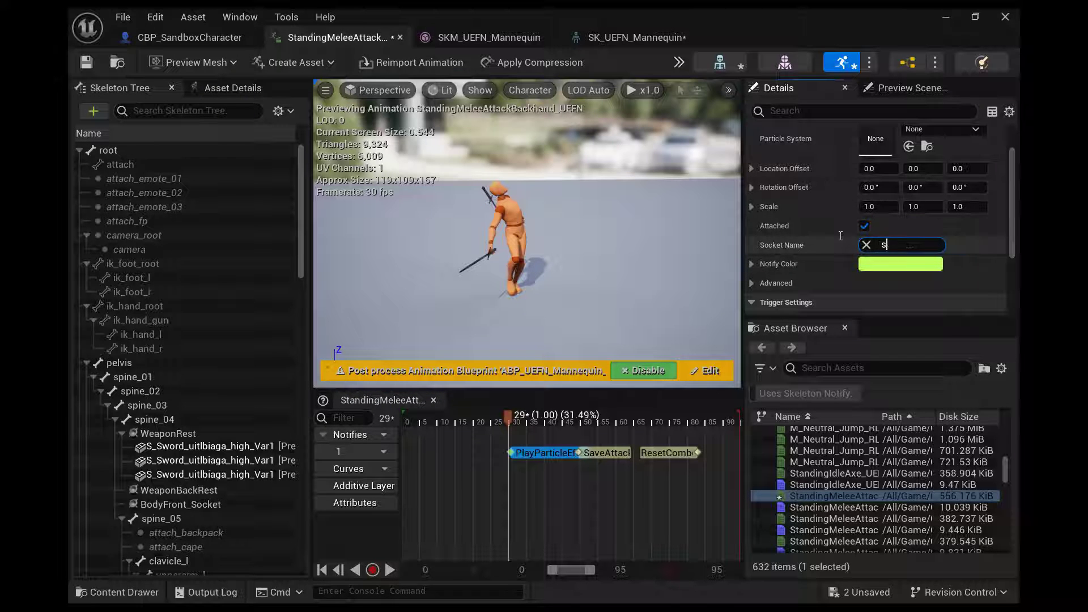
text(w)
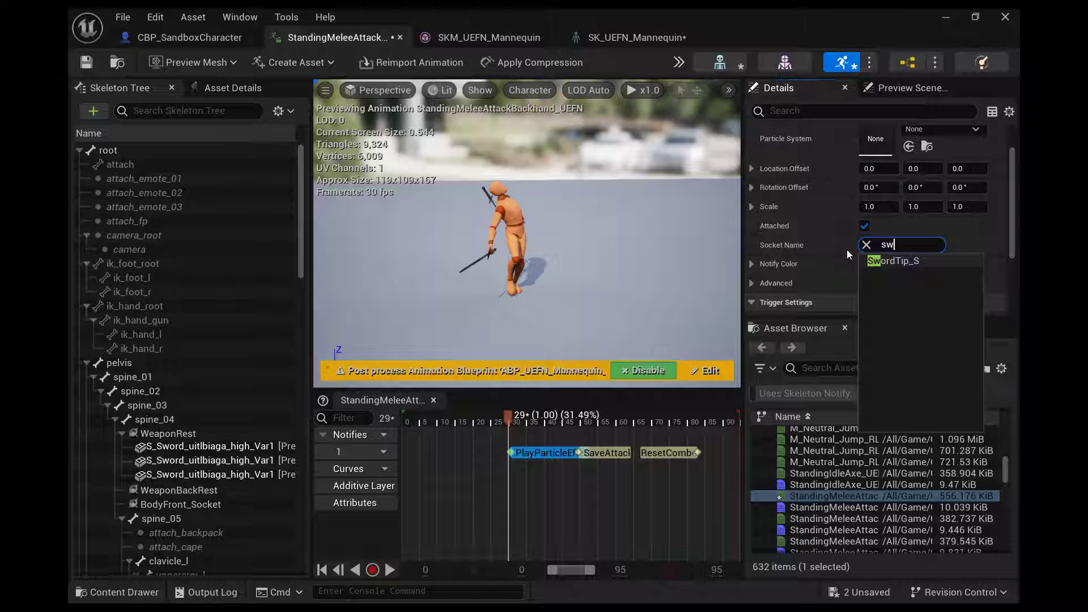
key(Return)
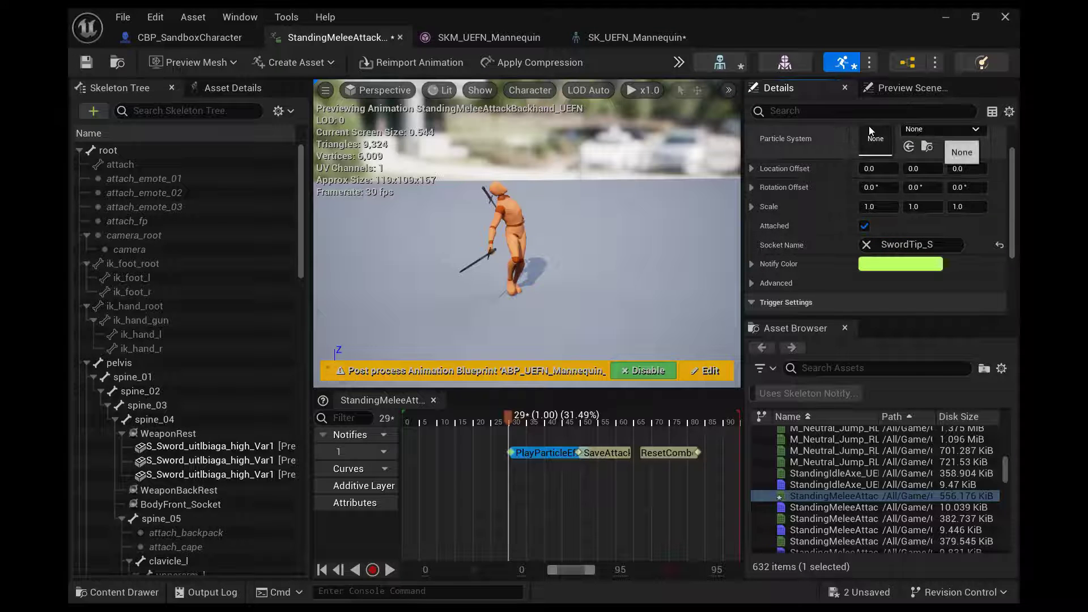
Step: Assign the p_Wukong_Trail particle system to the notify, preview the effect and save the animation
click(938, 130)
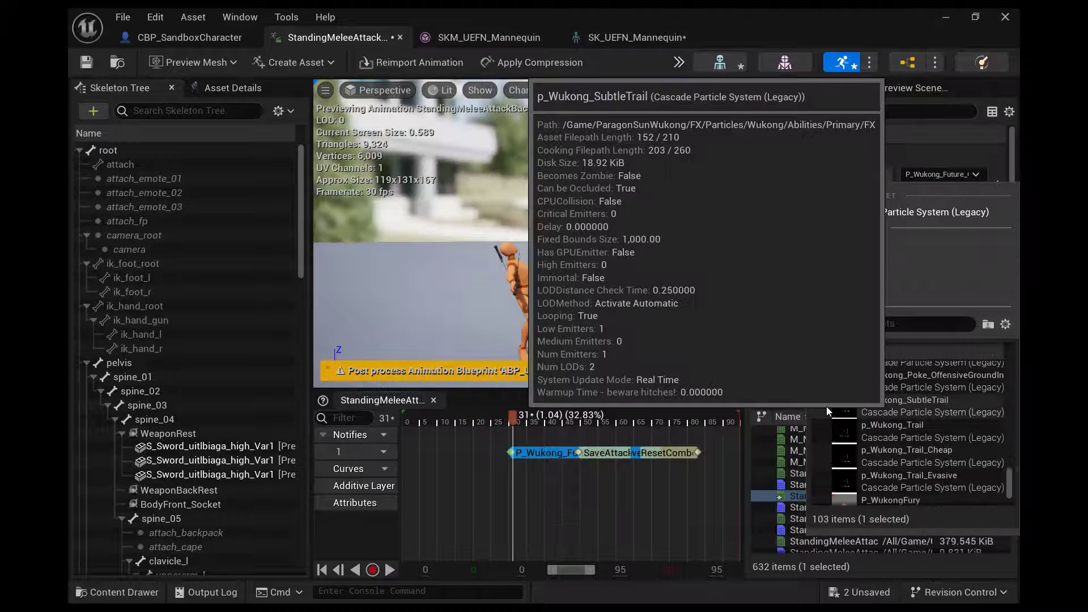
click(832, 424)
click(832, 426)
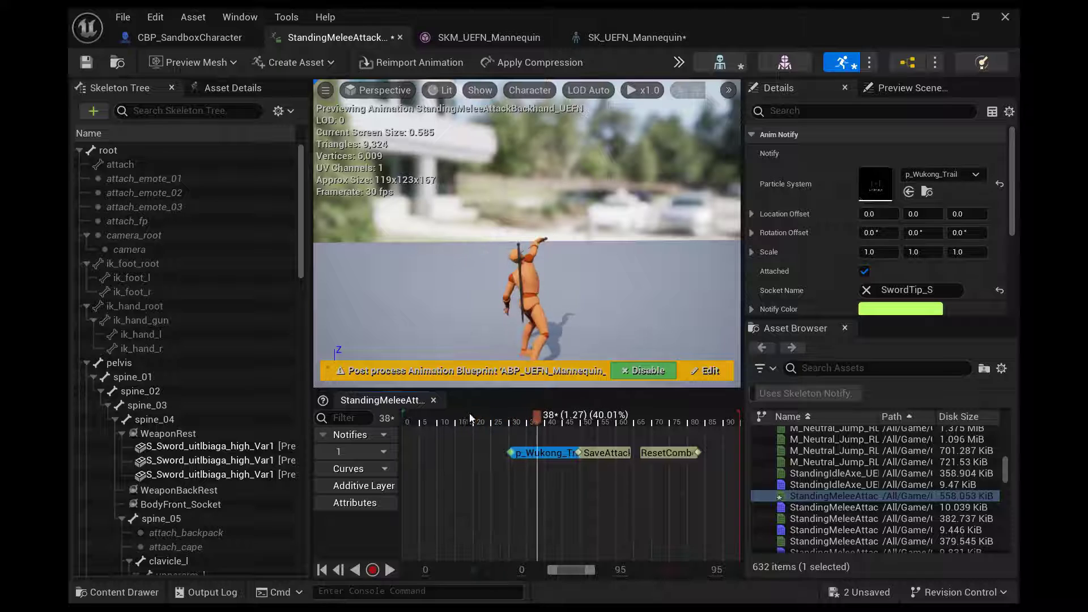
mouse_move(434, 264)
right_down()
mouse_move(510, 289)
mouse_move(419, 266)
mouse_move(434, 264)
right_up()
key(ctrl+s)
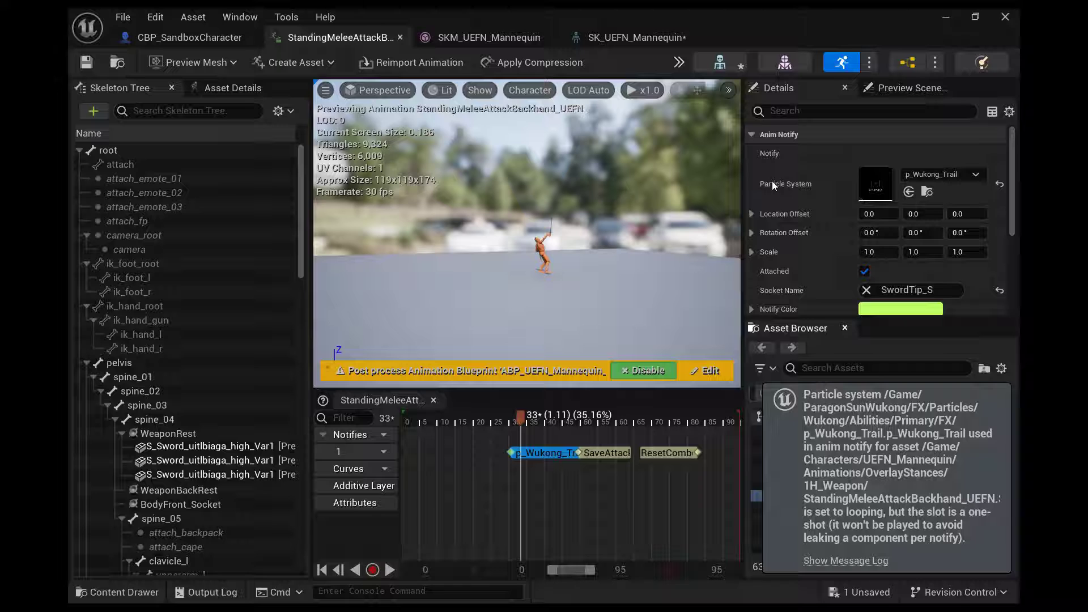
Step: Open the p_Wukong_Trail particle system, set Emitter Loops to 1 and Emitter Duration to 5, and save it
click(858, 187)
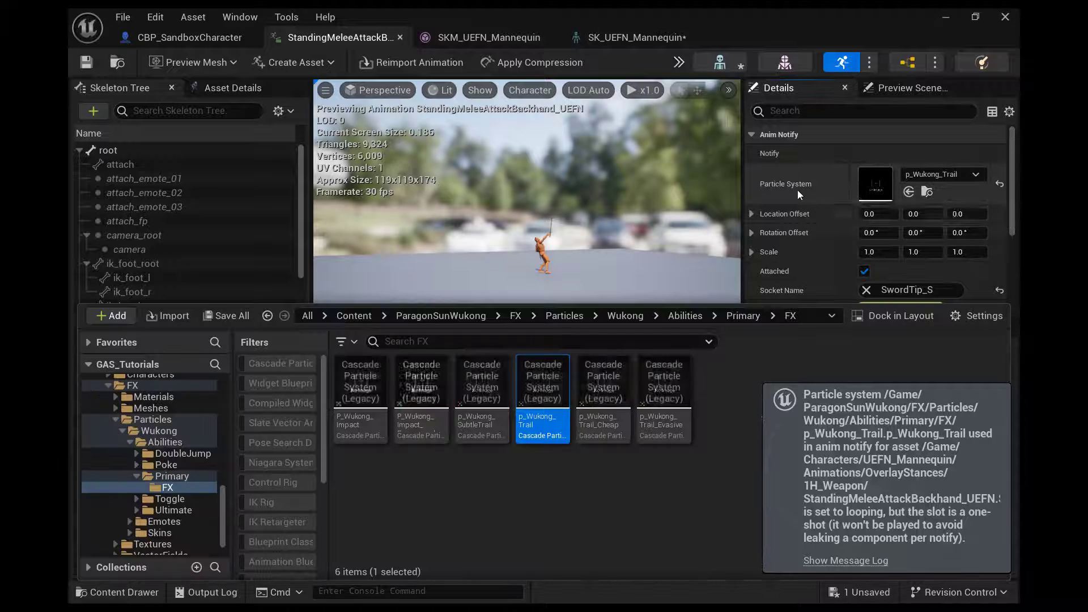
double_click(543, 381)
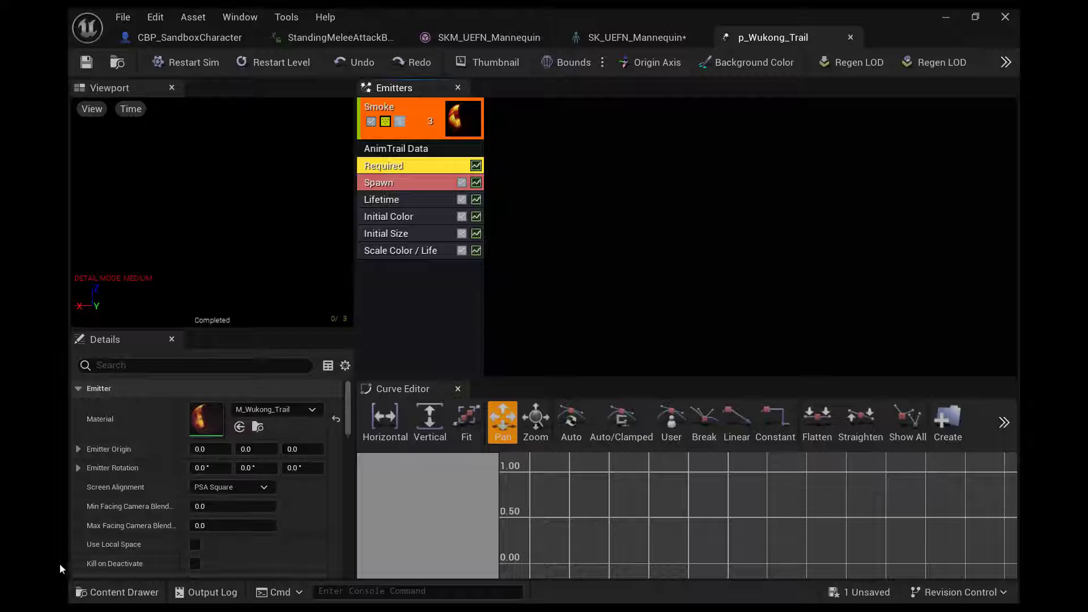
scroll(114, 478, down, 3)
scroll(113, 478, down, 4)
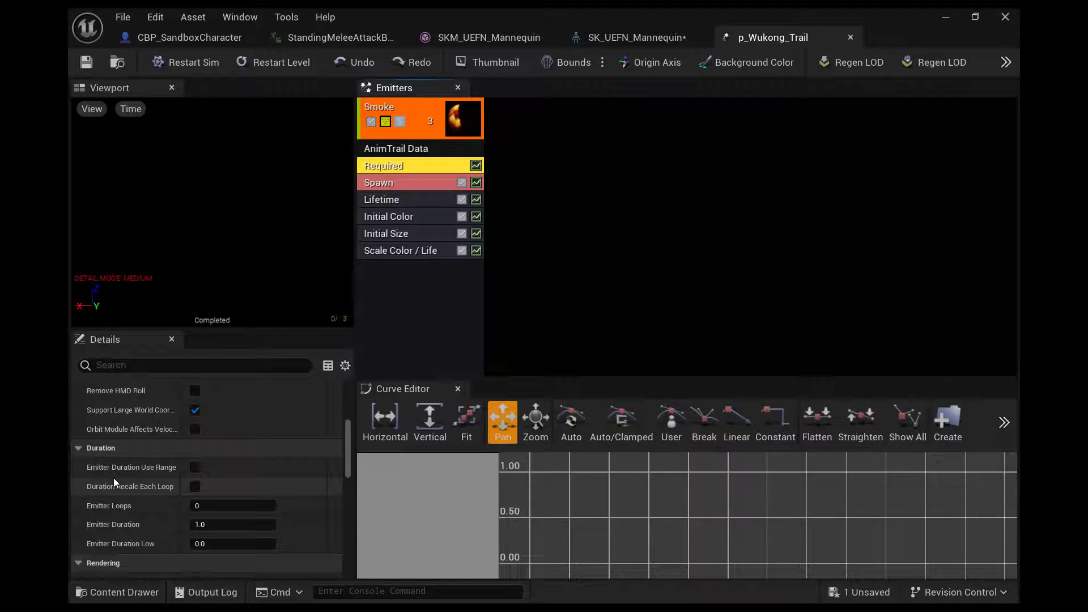
click(215, 482)
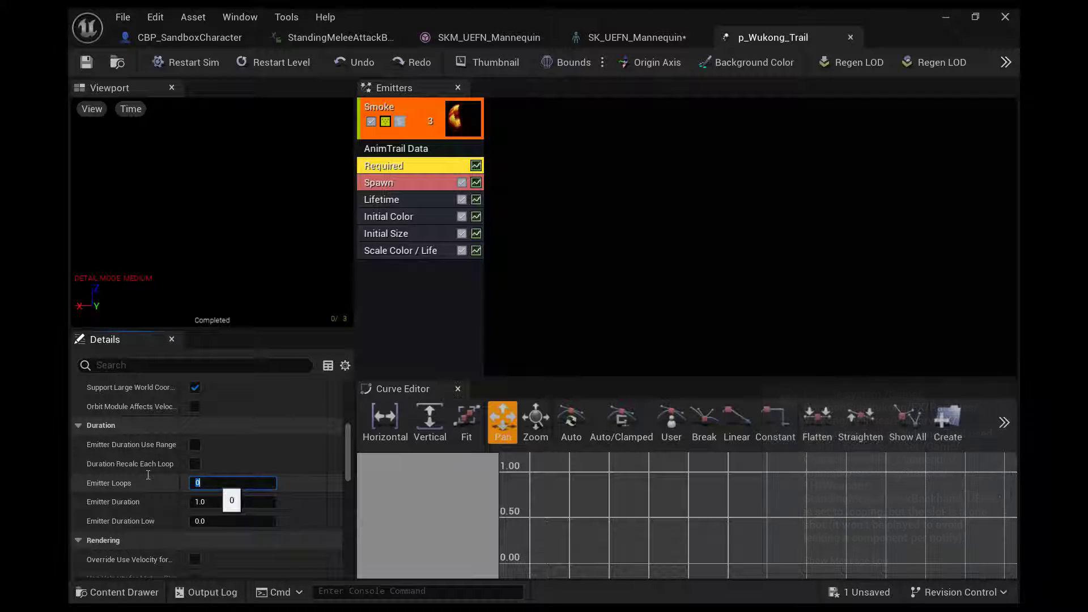
text(1)
key(Tab)
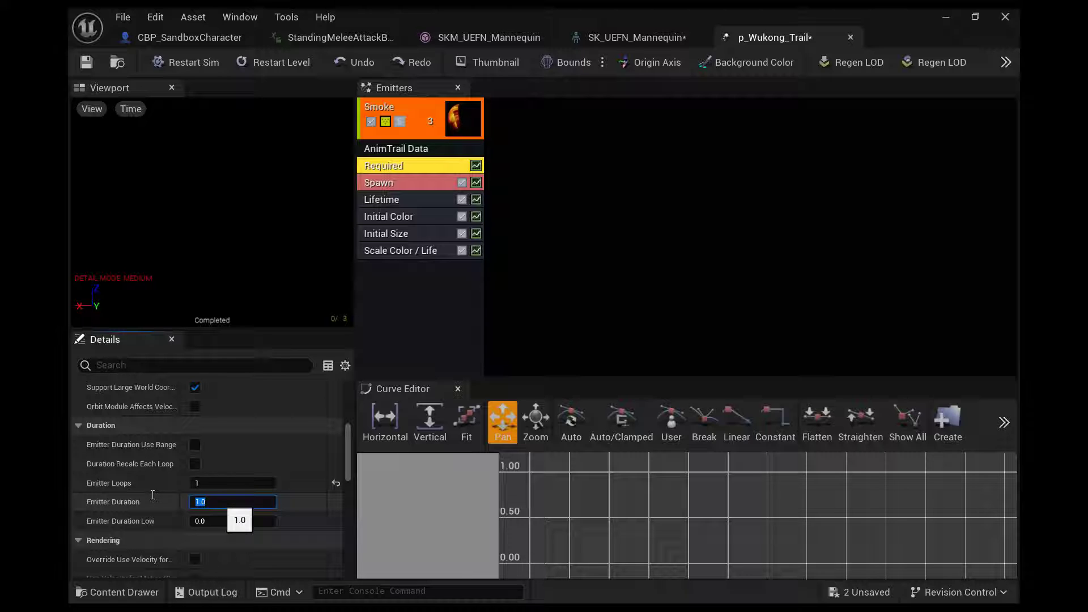
text(5)
key(Return)
click(87, 62)
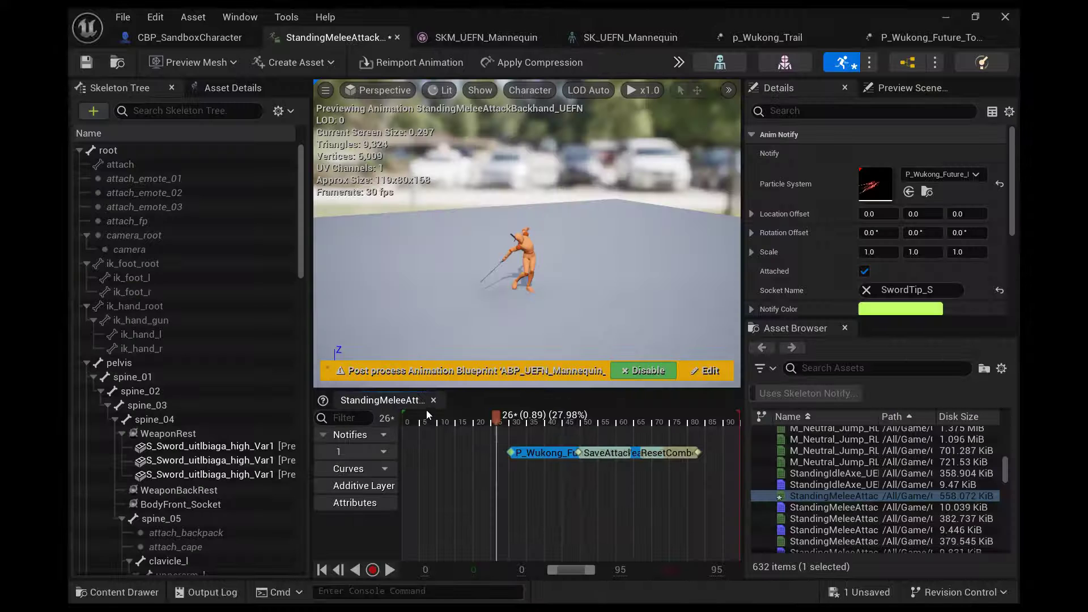
Step: Preview the sword swing and rotate the RightHand_weapon socket in the SK_UEFN_Mannequin skeleton
drag(426, 409, 412, 426)
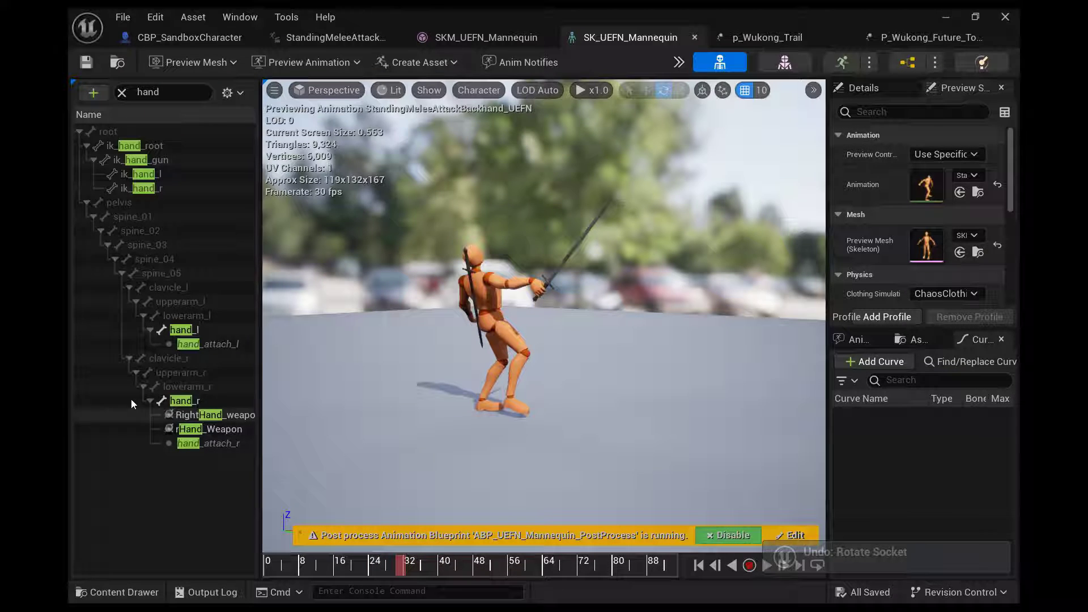
click(135, 410)
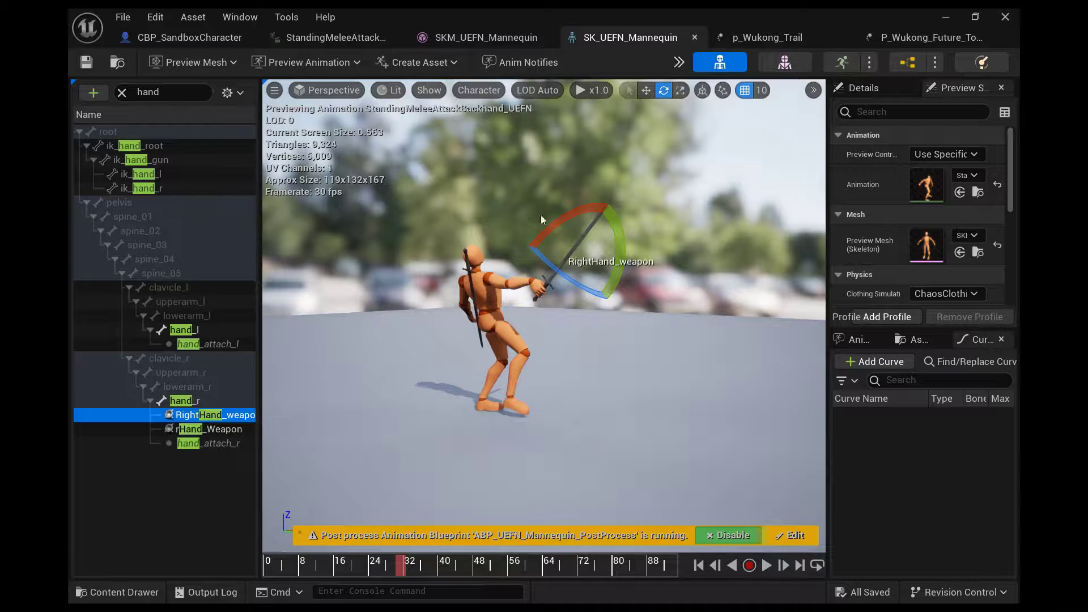
mouse_move(345, 556)
mouse_down()
mouse_move(264, 564)
mouse_move(330, 560)
mouse_up()
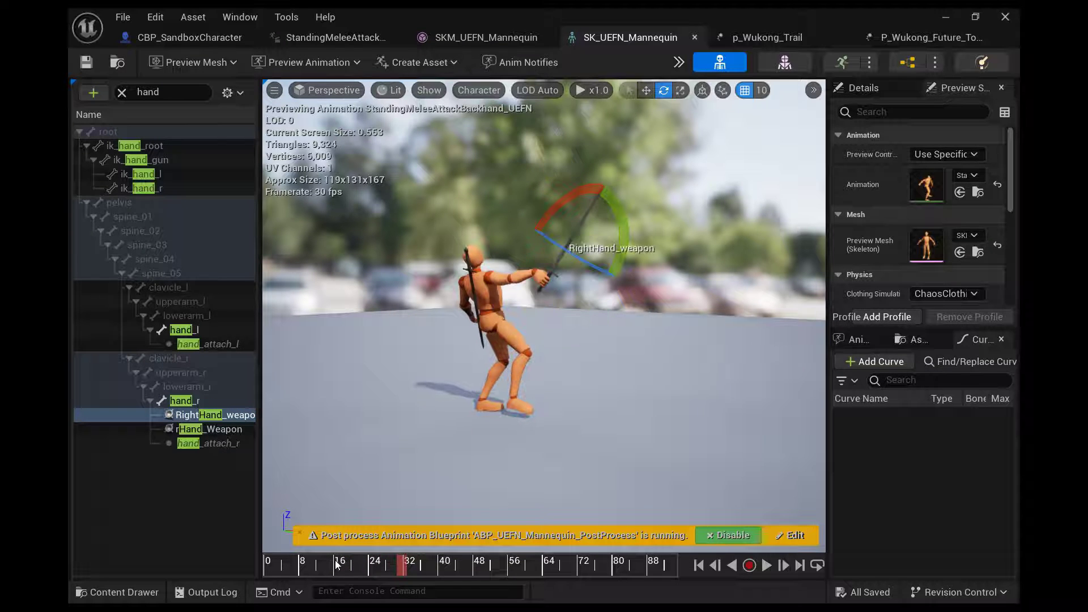
drag(534, 238, 522, 438)
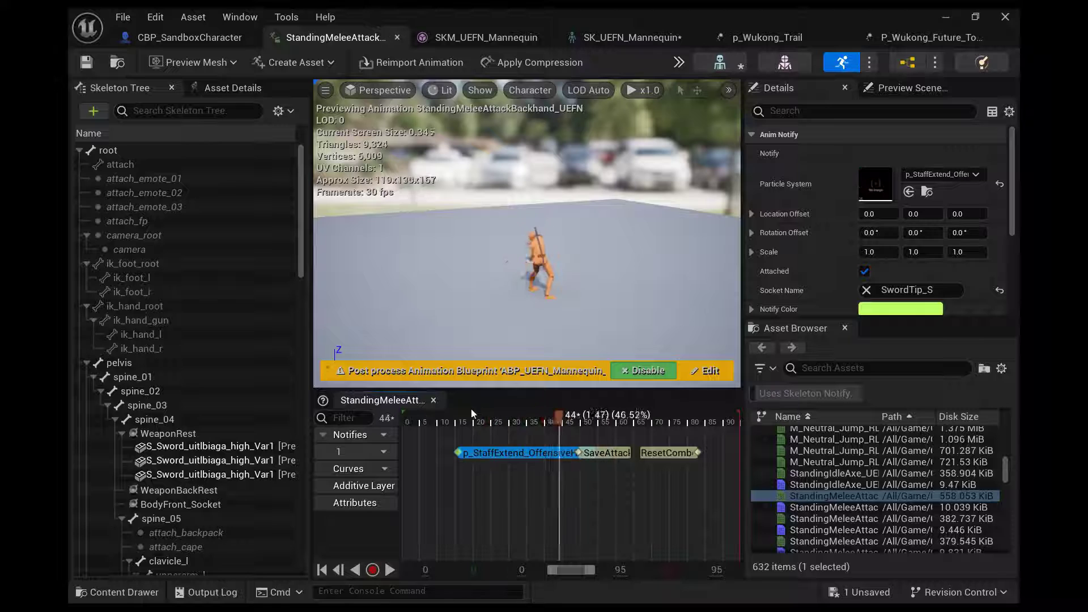
Step: Preview the p_StaffExtend particle effect notify at frame 16 of the attack animation and delete it
drag(471, 409, 478, 436)
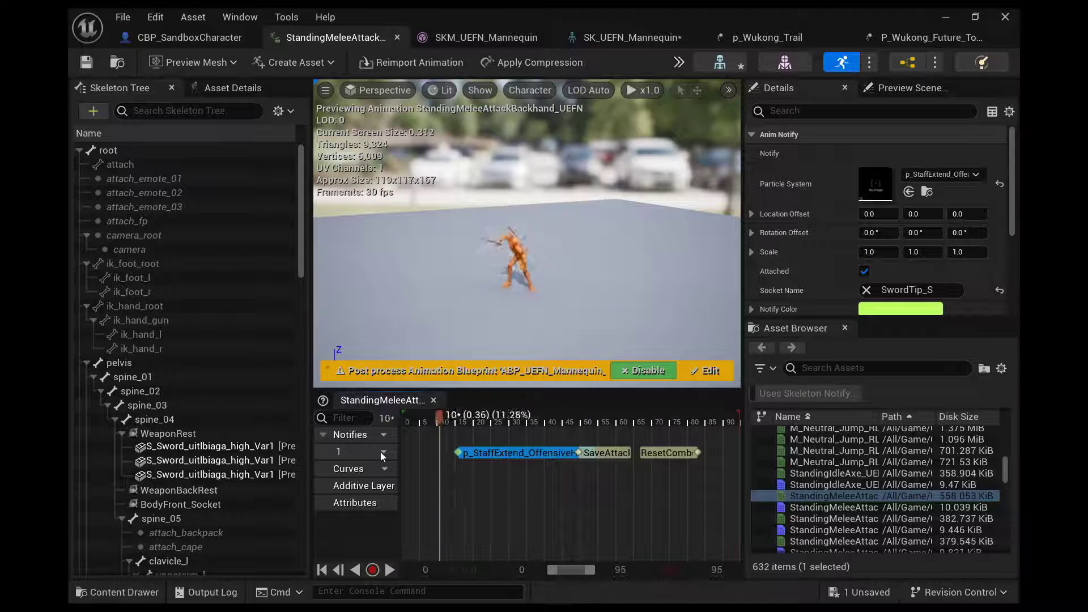
drag(394, 451, 389, 450)
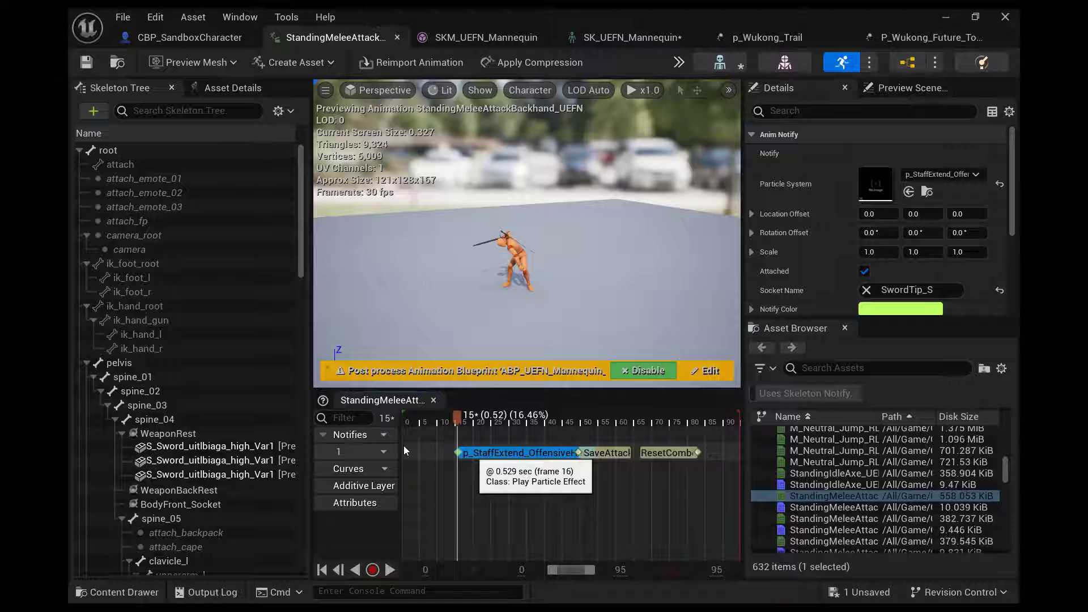
key(Delete)
Step: Add a new custom notify named PlayParticleEffect_N at the 0.52 s mark of the attack animation
right_click(390, 446)
mouse_move(499, 484)
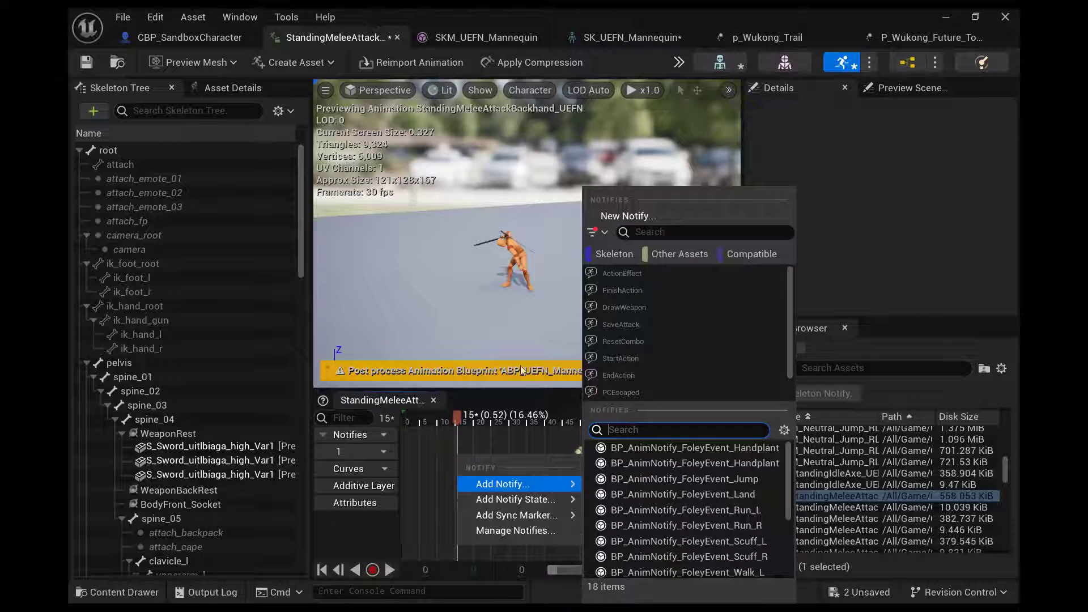
click(628, 216)
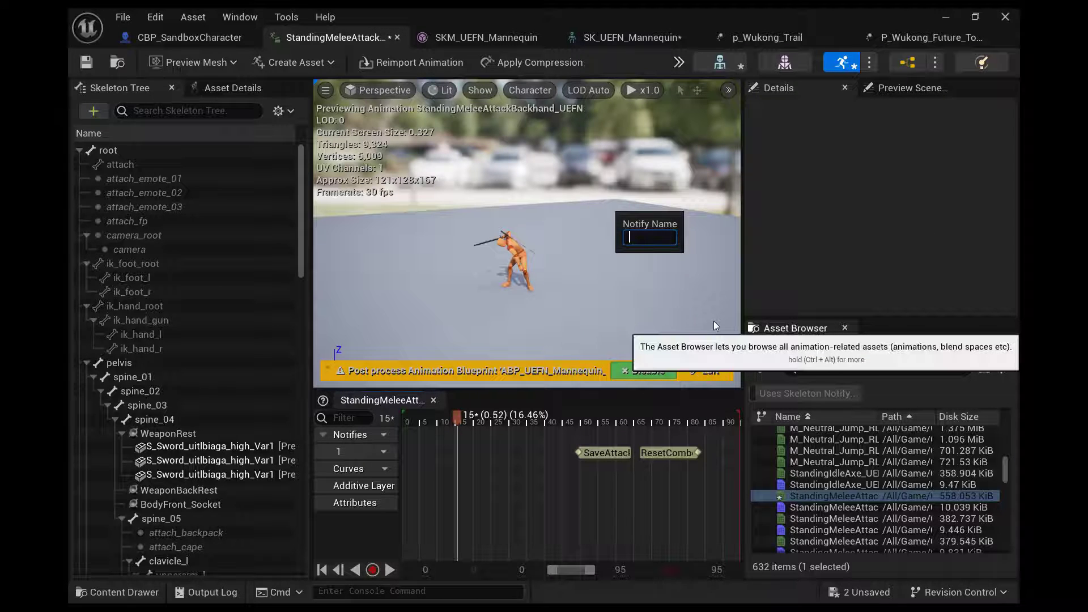
text(PlayParticle)
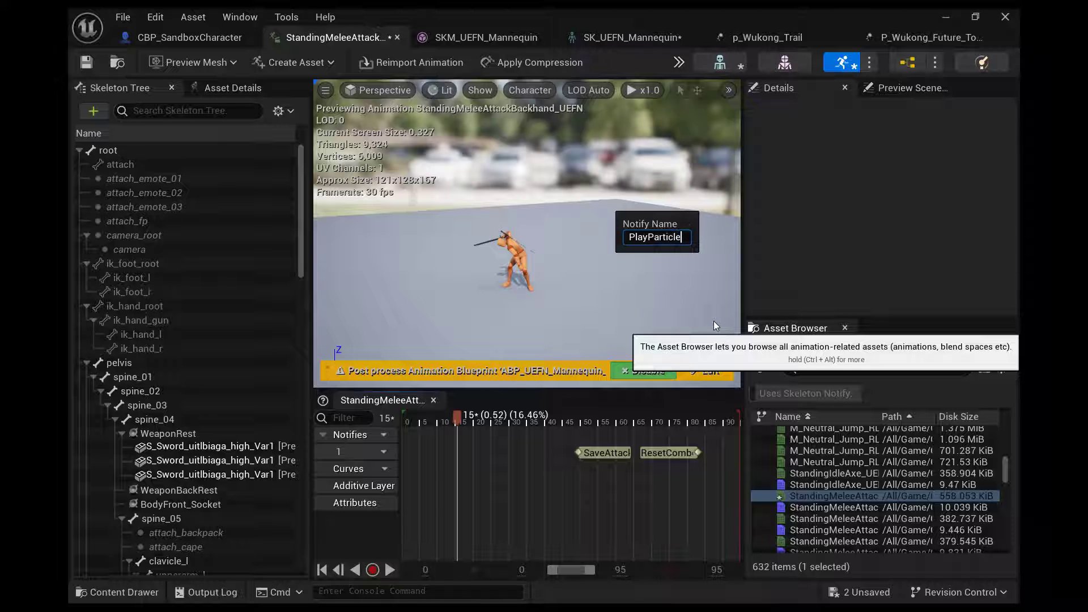
text(Effect_)
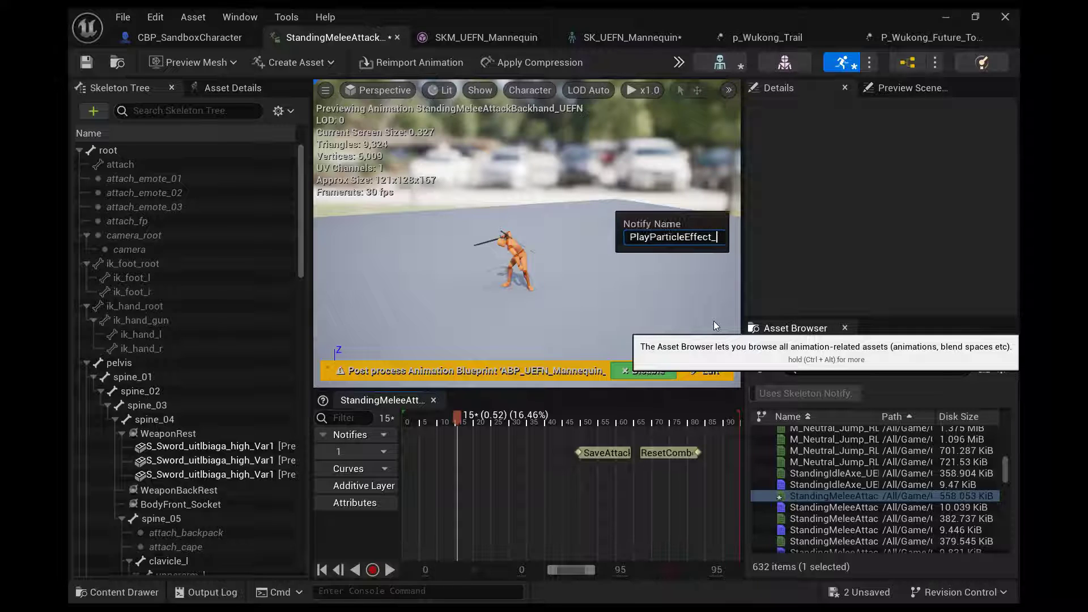
key(Return)
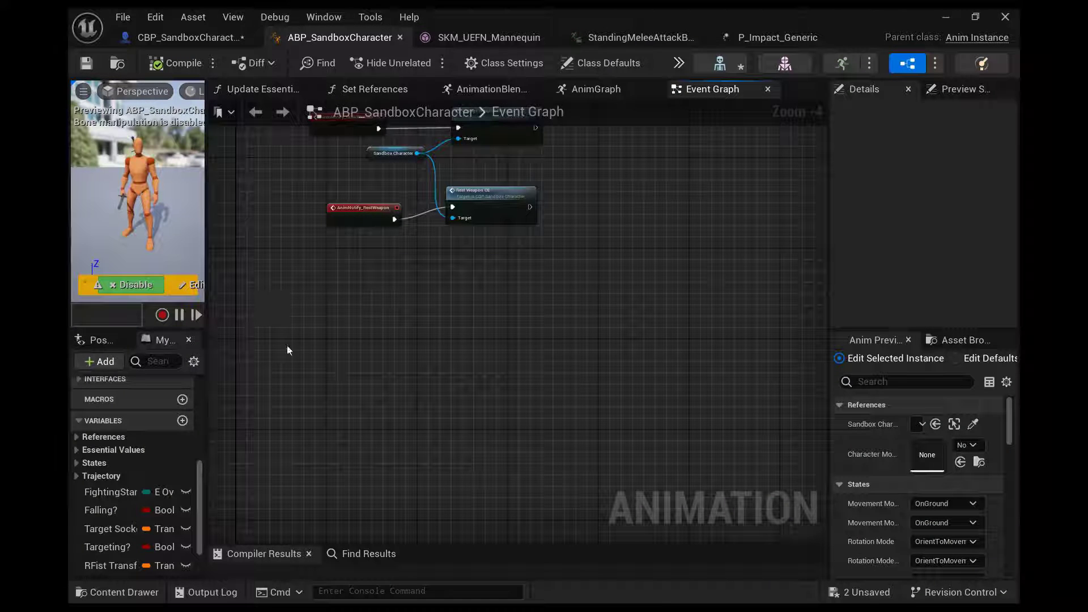
Step: Add the AnimNotify_PlayParticleEffect_N event to the Event Graph of ABP_SandboxCharacter
right_click(285, 326)
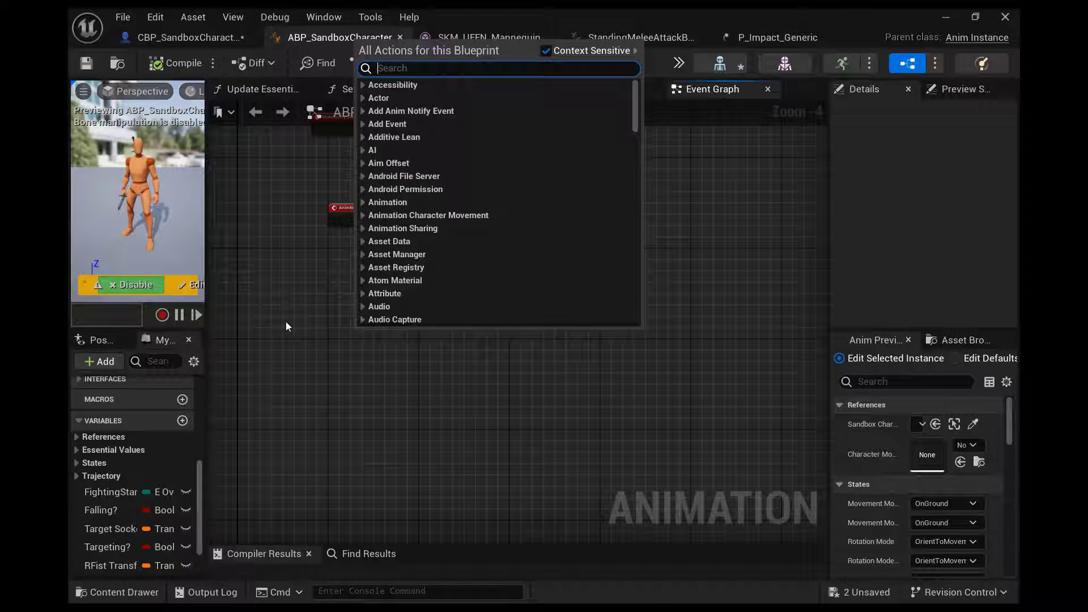
text(play particl)
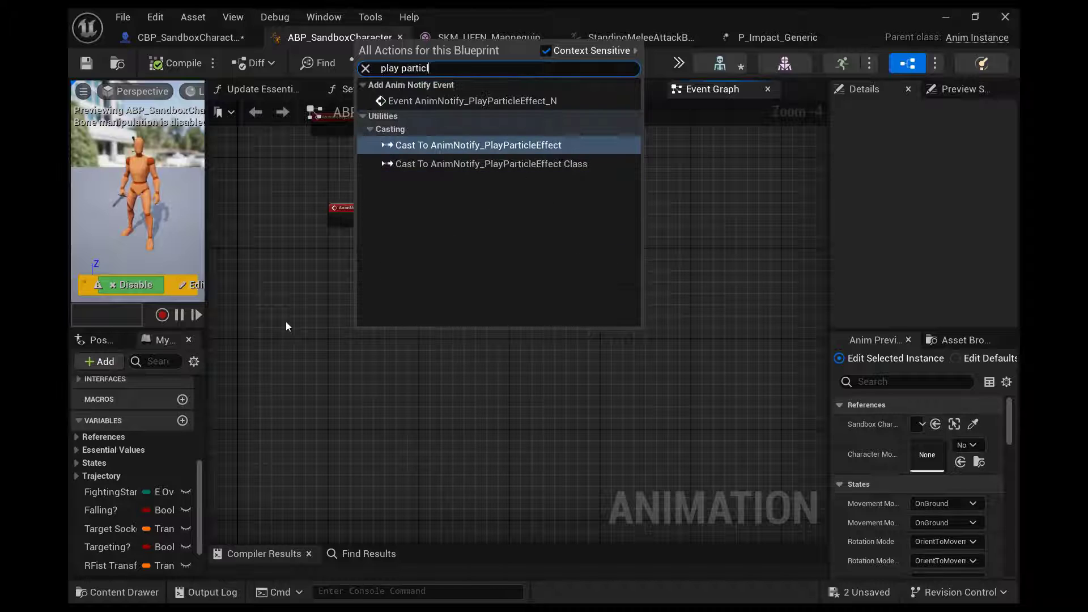
click(408, 101)
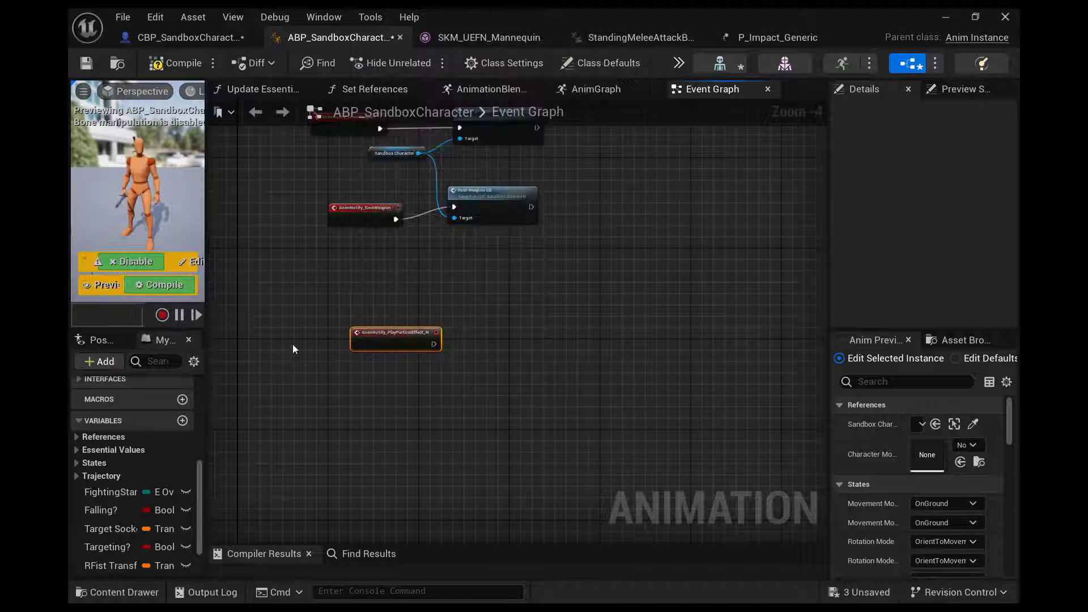
Step: Duplicate the Sandbox Character reference beside the new event and get Current Weapon Index from it
click(373, 151)
key(ctrl+c)
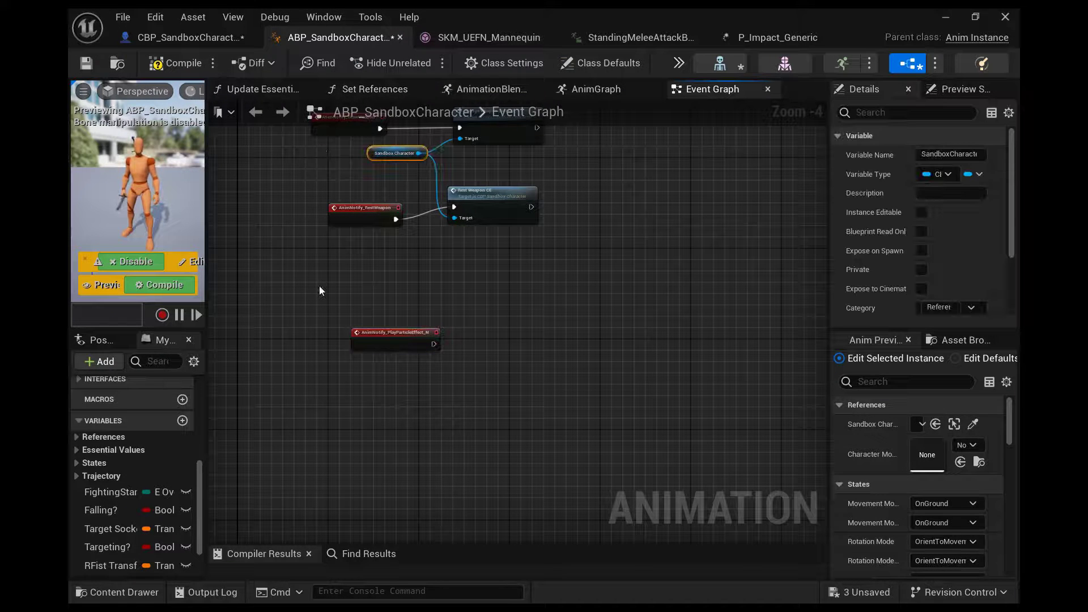
key(ctrl+v)
drag(442, 306, 471, 321)
text(weapon index)
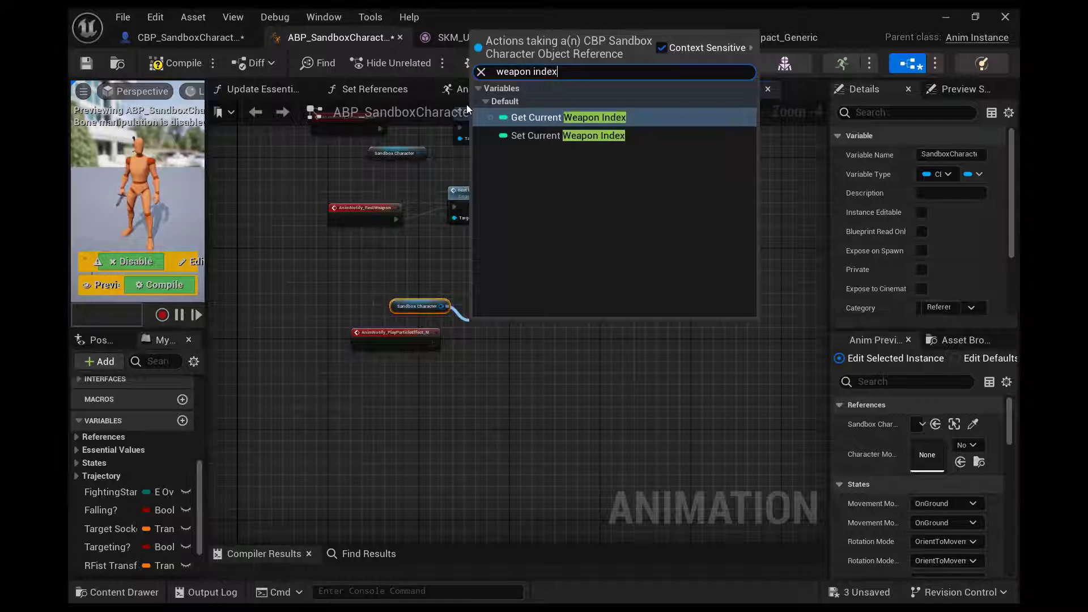
key(Return)
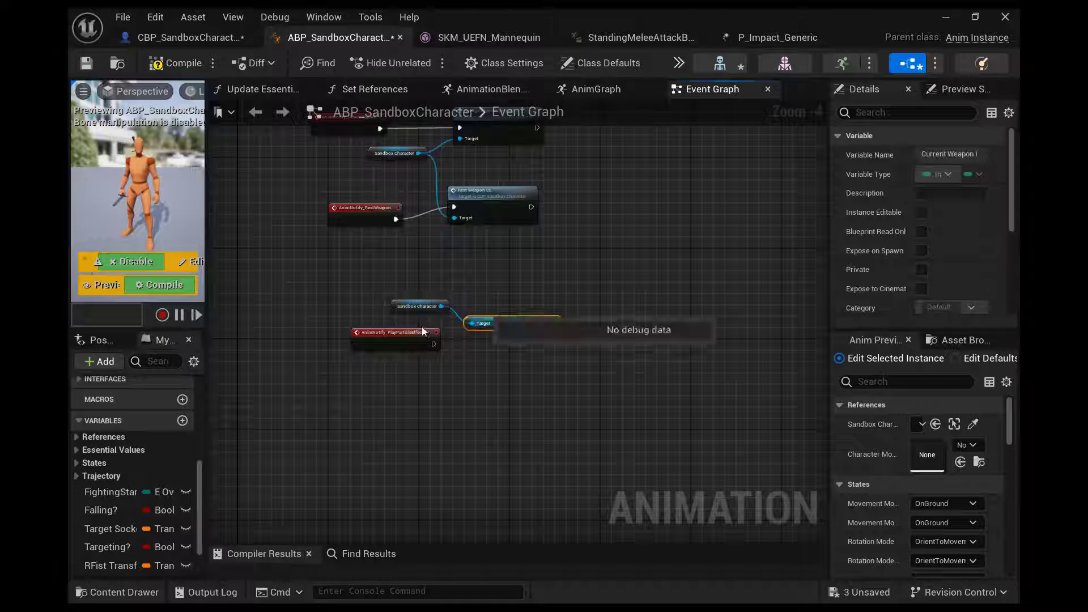
Step: Add a Switch on Int node driven by Current Weapon Index and run it from the AnimNotify_PlayParticleEffect_N event
scroll(464, 325, up, 2)
drag(571, 319, 547, 358)
text(swit)
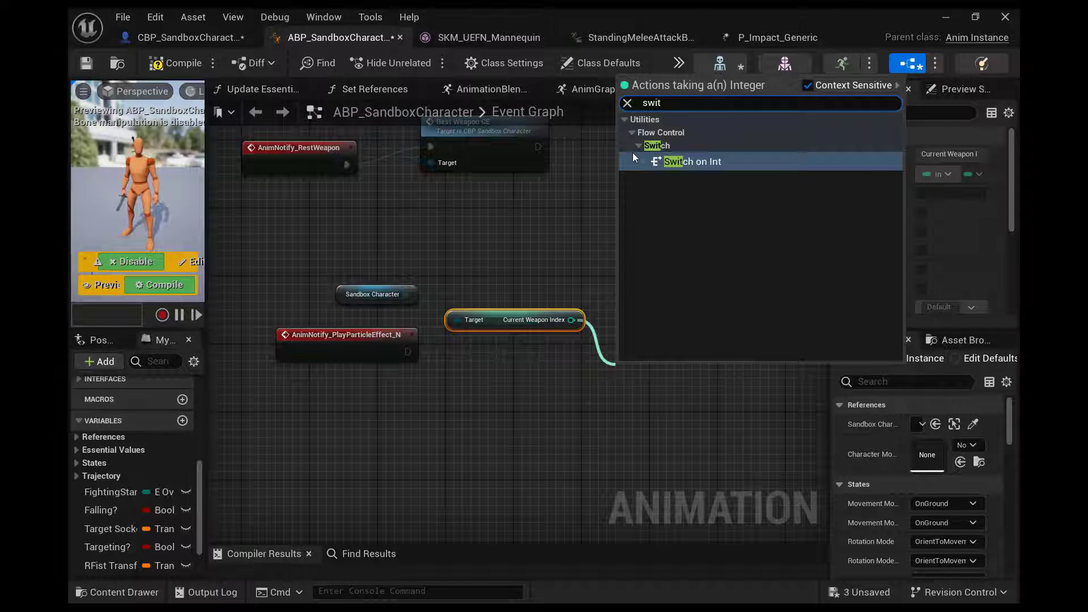
click(632, 161)
scroll(685, 210, down, 2)
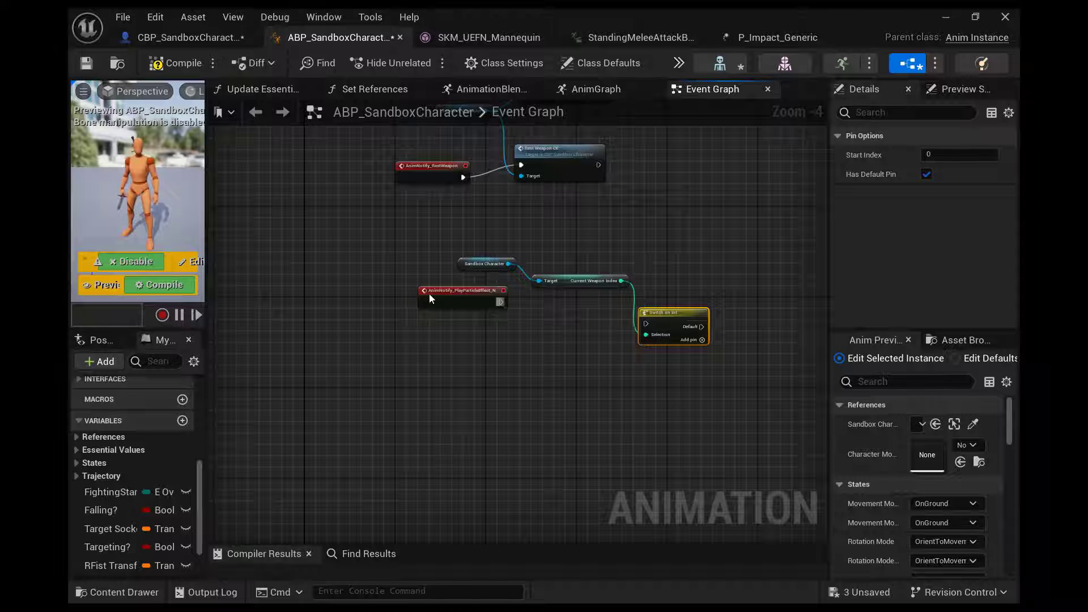
drag(500, 302, 646, 323)
Step: Add output pins 0 and 1 to the Switch on Int node
right_drag(549, 368, 363, 358)
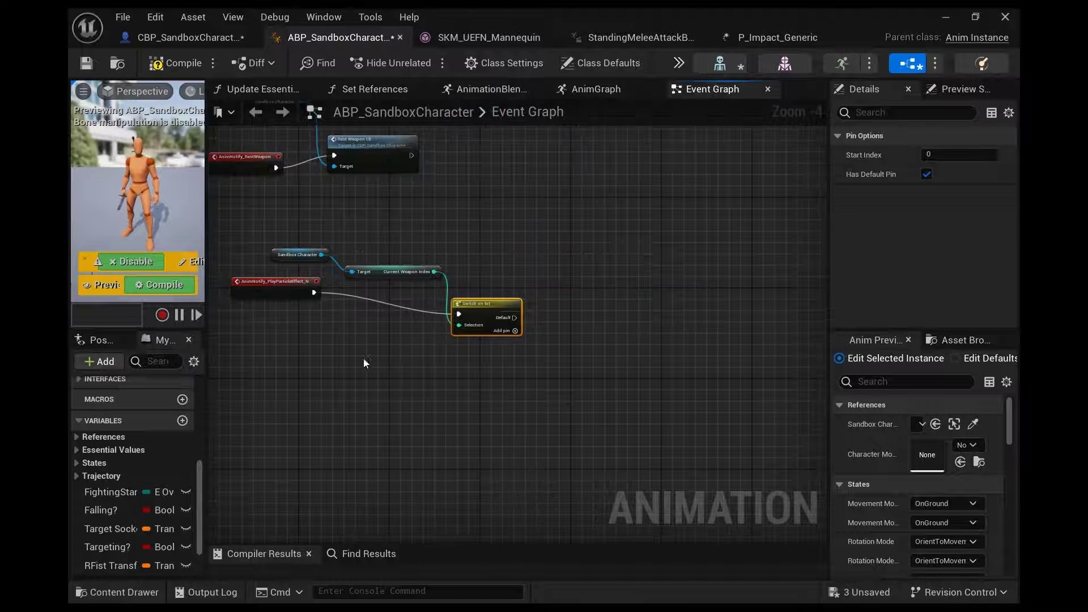
click(514, 331)
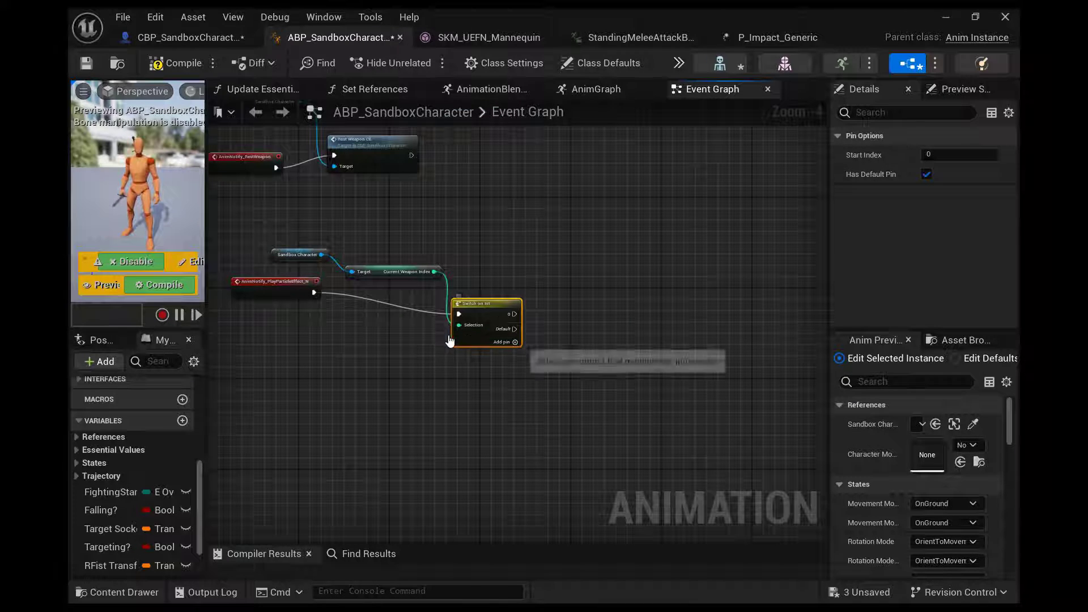
click(514, 342)
right_drag(449, 429, 426, 408)
scroll(340, 329, up, 1)
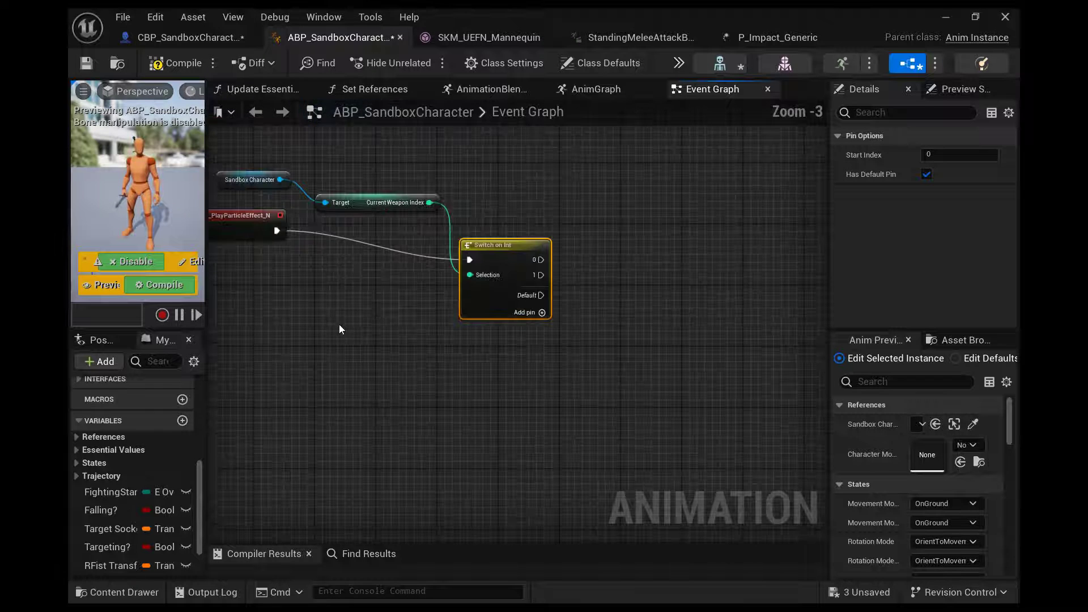
right_drag(541, 263, 534, 295)
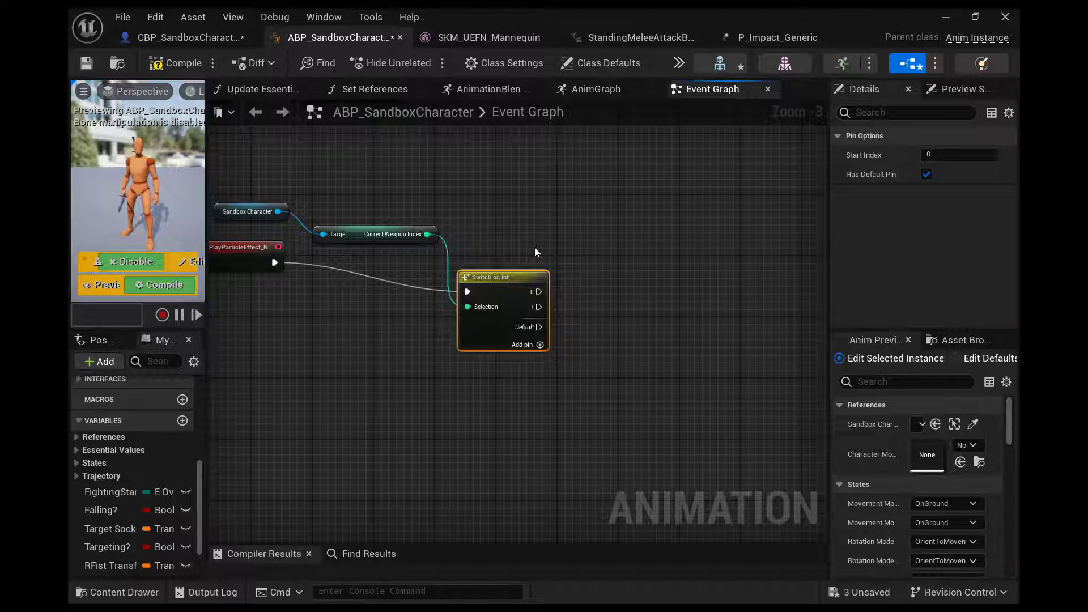
Step: Add a Spawn Emitter Attached node and run it from output 0 of the Switch on Int node
right_click(603, 258)
text(spawn)
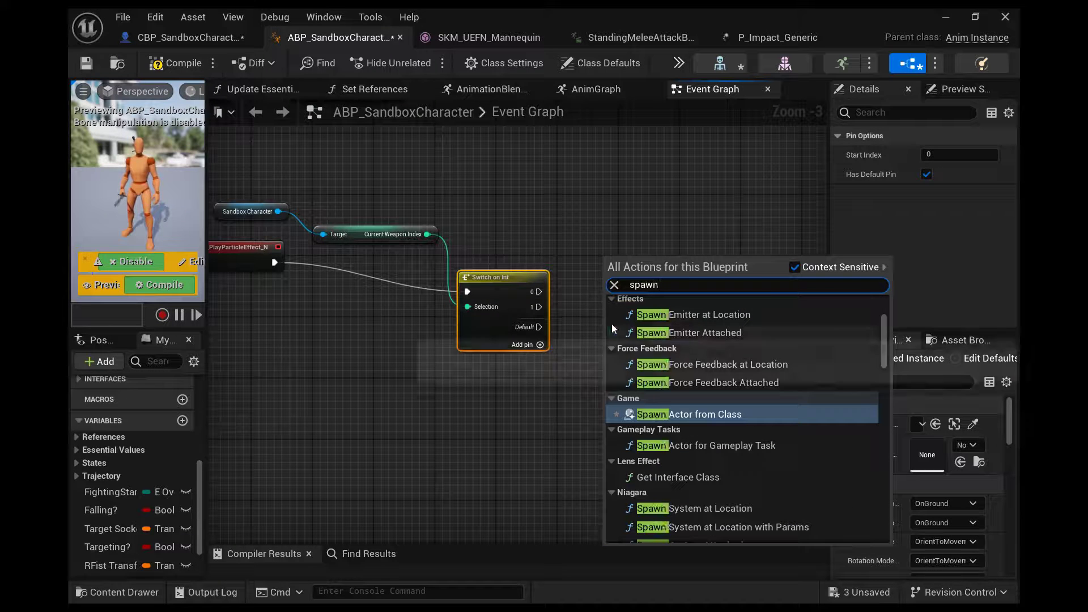
click(702, 333)
right_drag(483, 270, 472, 232)
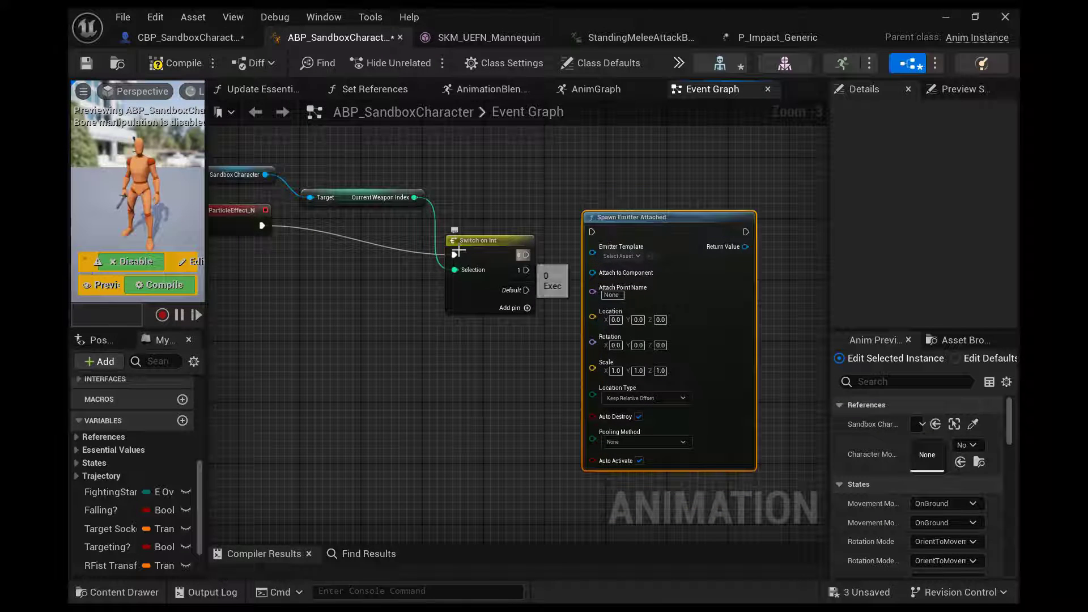
drag(526, 256, 606, 236)
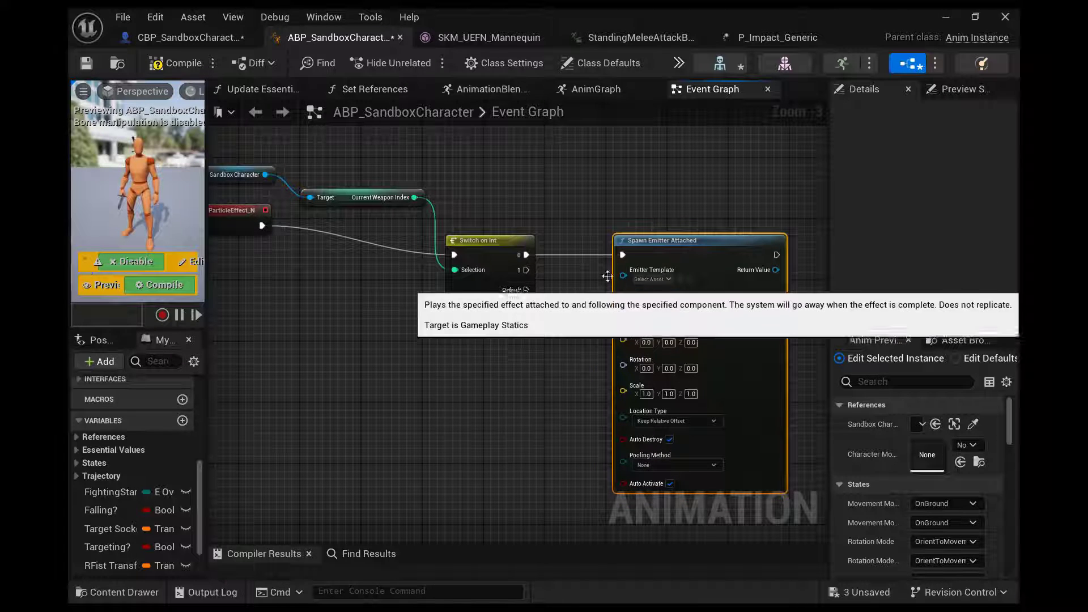
Step: Set the Spawn Emitter Attached node's Emitter Template to P_Impact_Generic
click(650, 278)
text(impact)
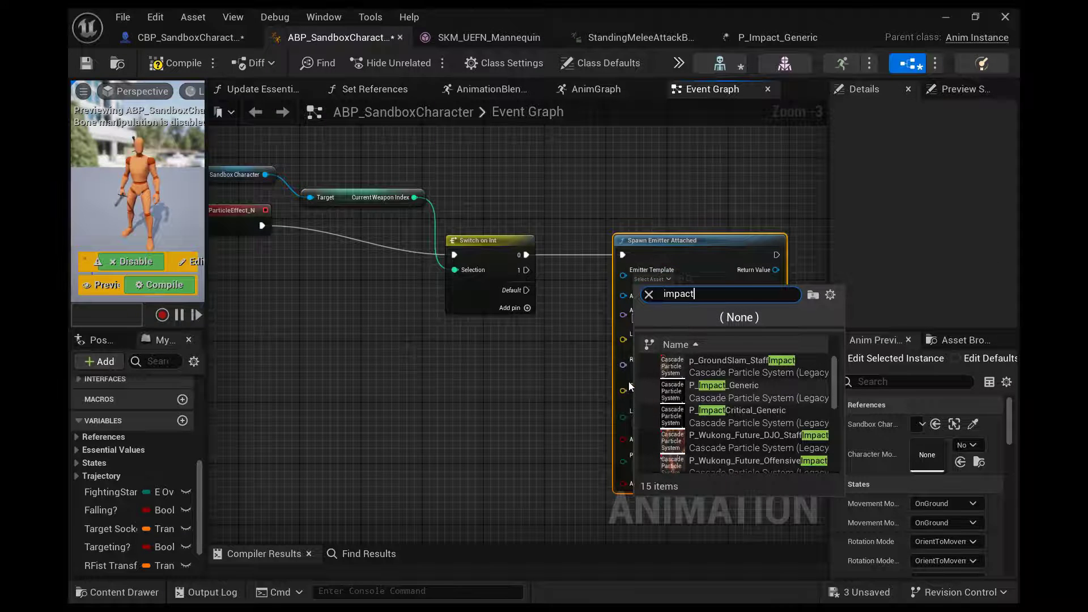
click(726, 391)
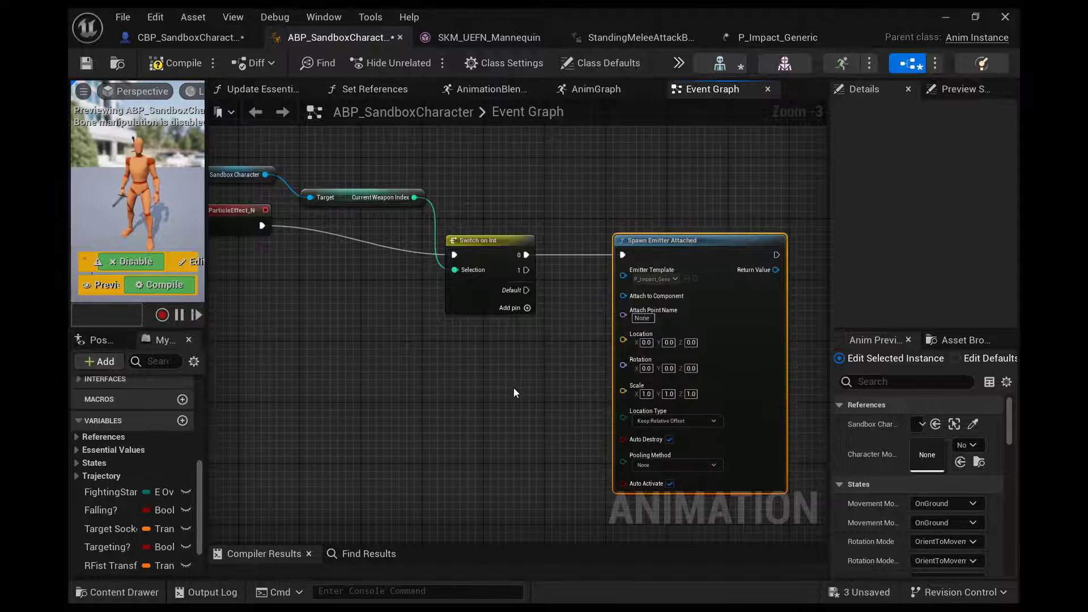
Step: Copy the SwordTip_S socket name from SKM_UEFN_Mannequin into the emitter node's Attach Point Name in ABP_SandboxCharacter
click(407, 27)
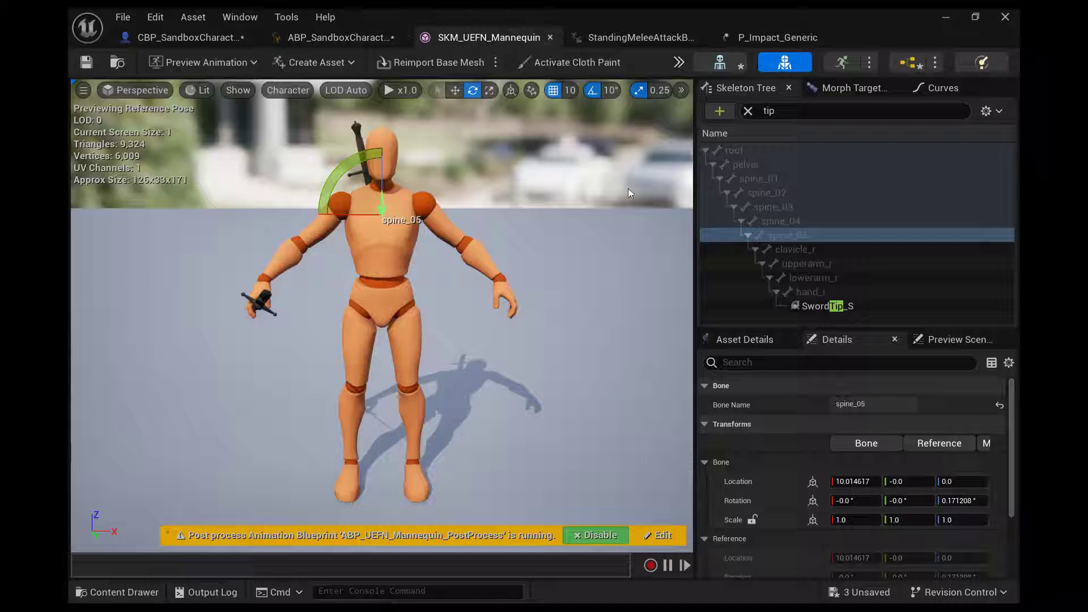
click(754, 298)
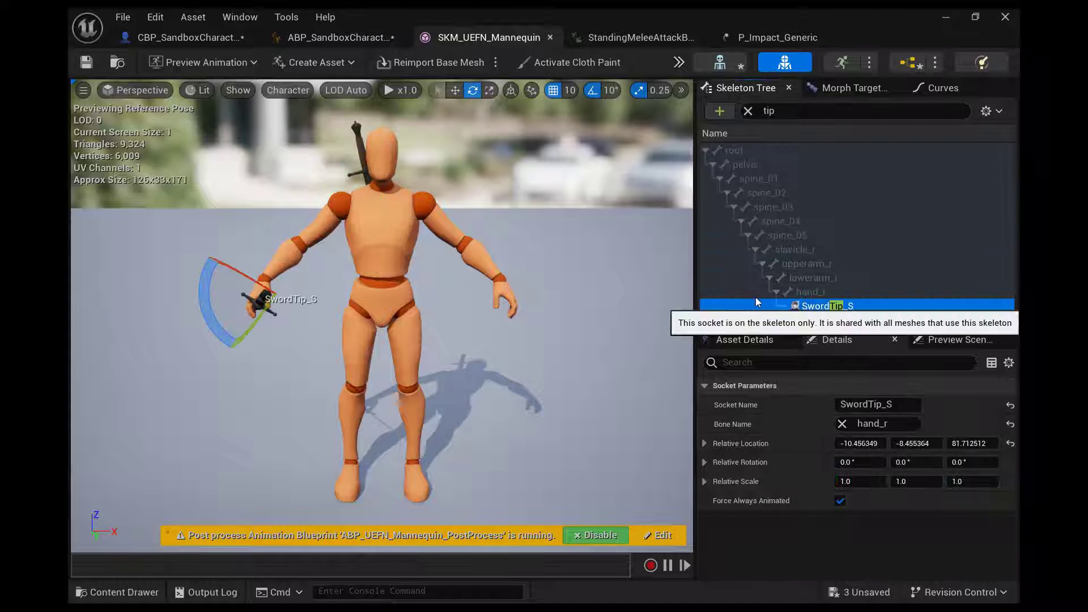
click(756, 298)
key(ctrl+c)
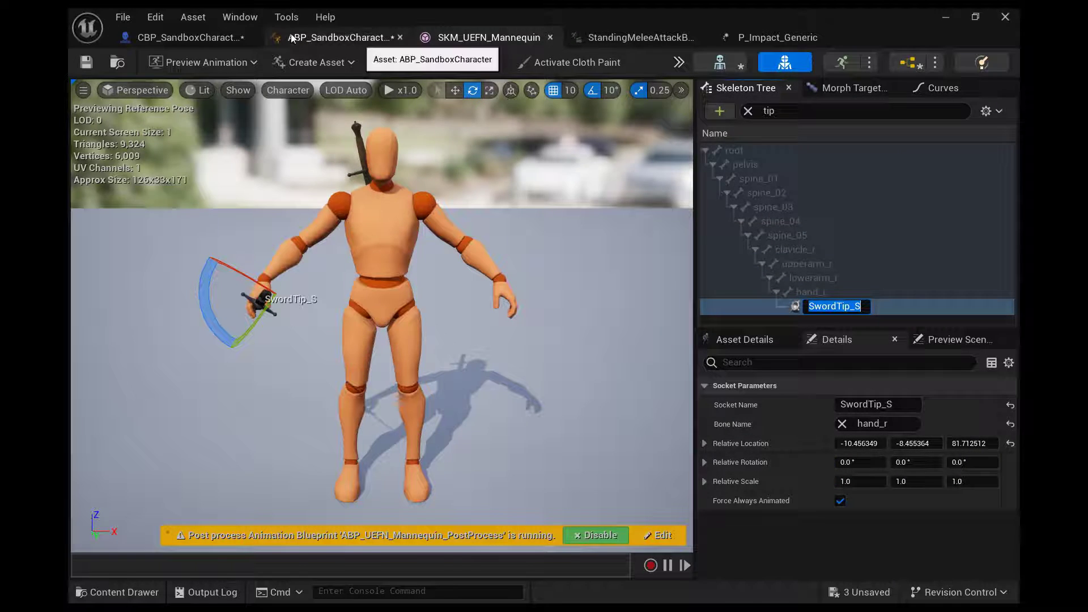
click(291, 34)
click(642, 318)
key(ctrl+v)
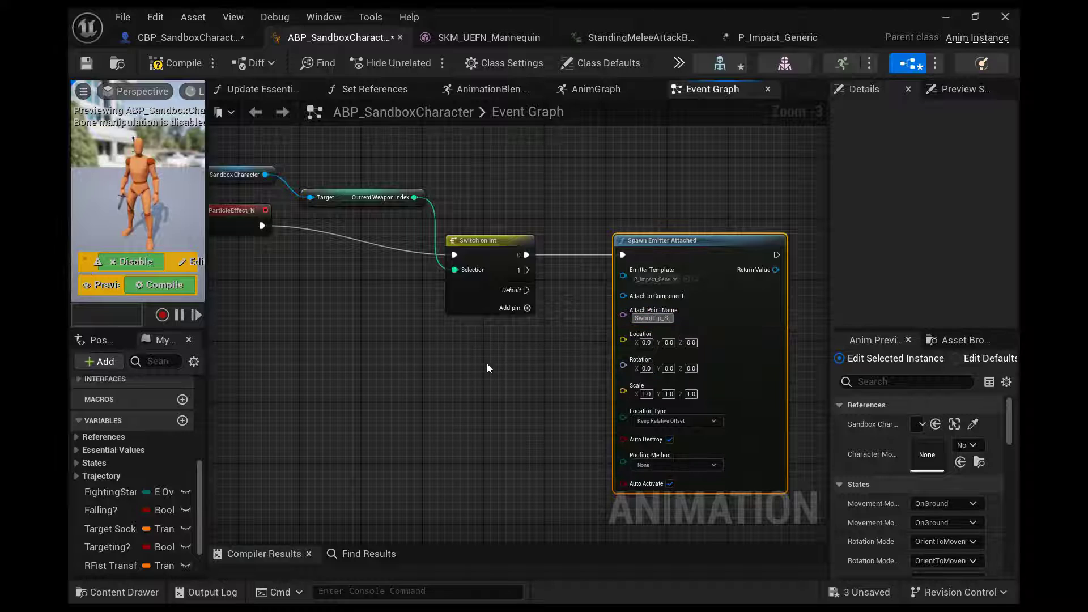
click(487, 364)
Step: Duplicate the Sandbox Character reference and place the copy below the Switch on Int node
right_drag(486, 368, 456, 271)
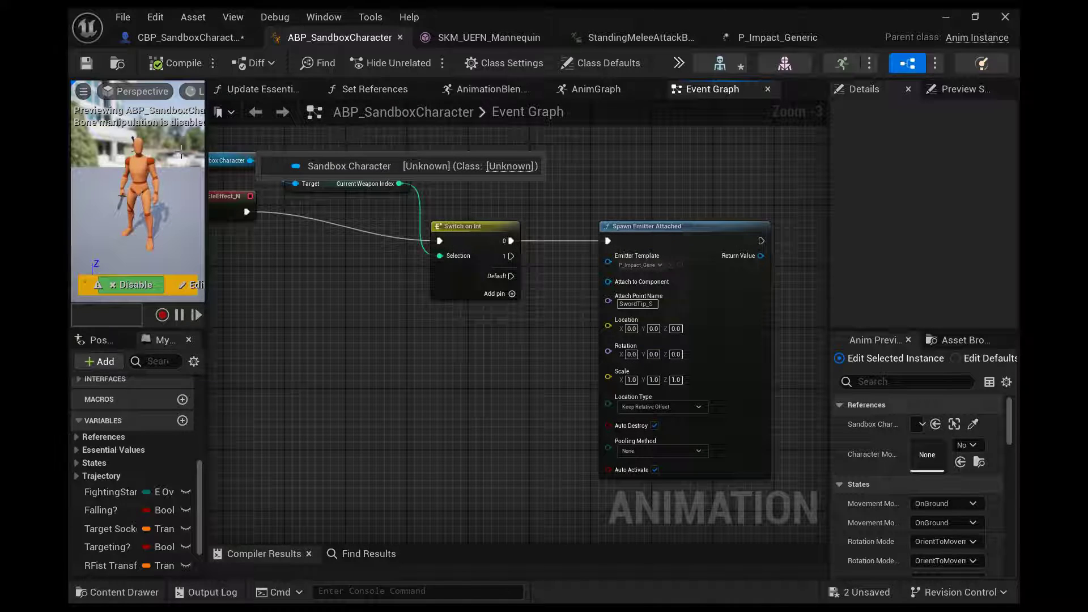
click(232, 160)
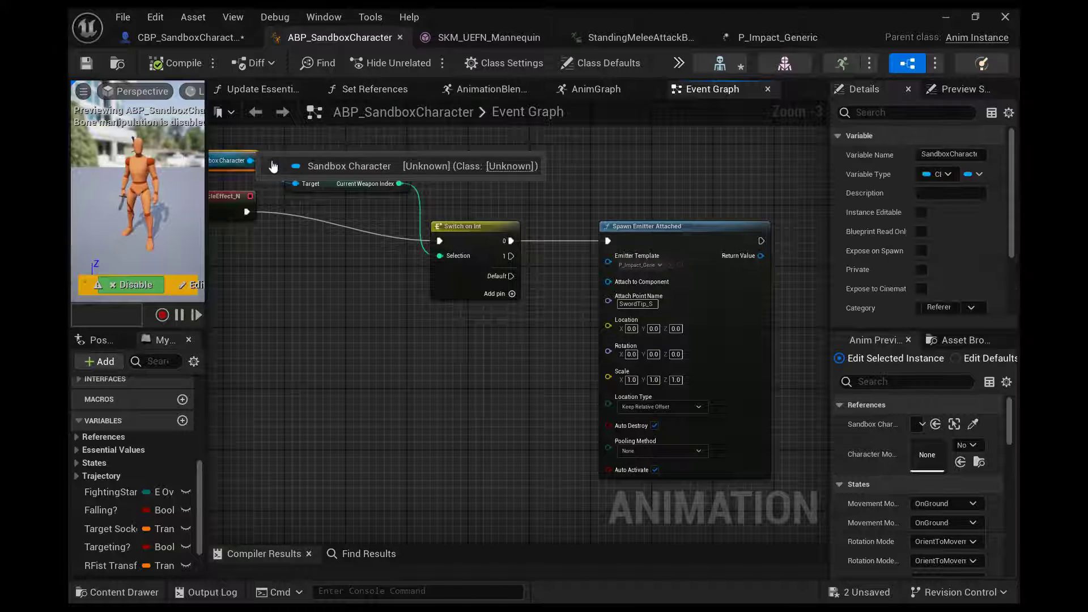
key(ctrl+c)
key(ctrl+v)
drag(369, 337, 311, 338)
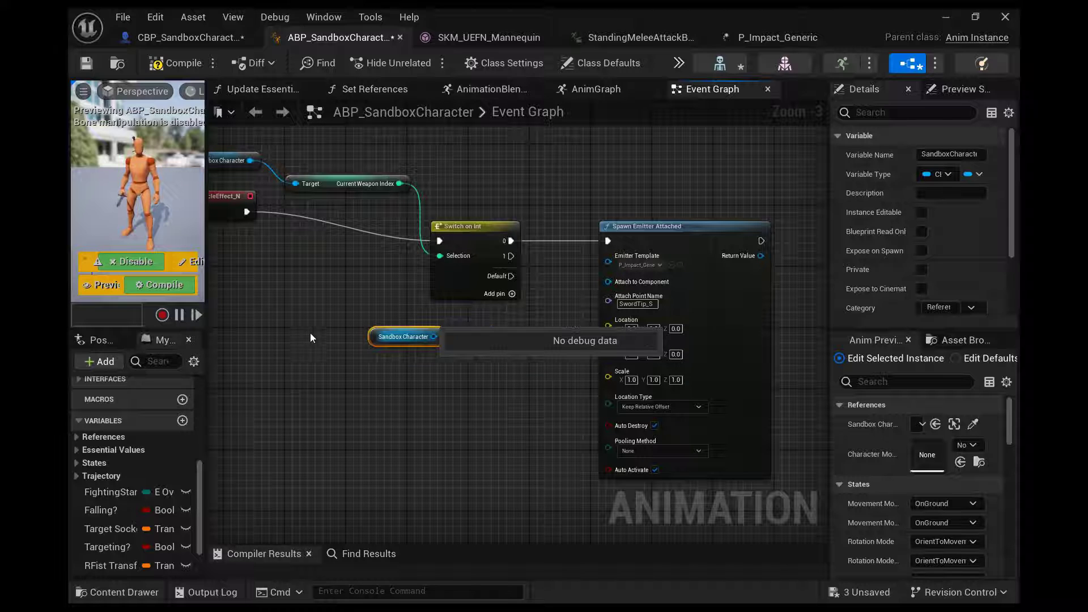
Step: Get Mesh from the copied Sandbox Character reference into the emitter's Attach to Component input, and save the animation blueprint
drag(434, 337, 385, 363)
text(mesh)
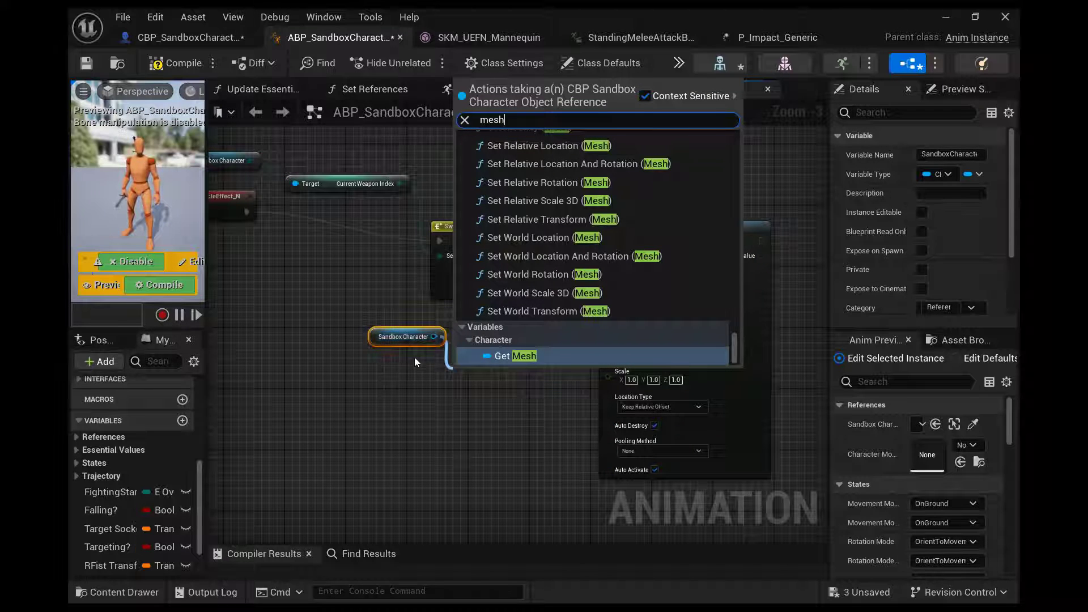
key(Return)
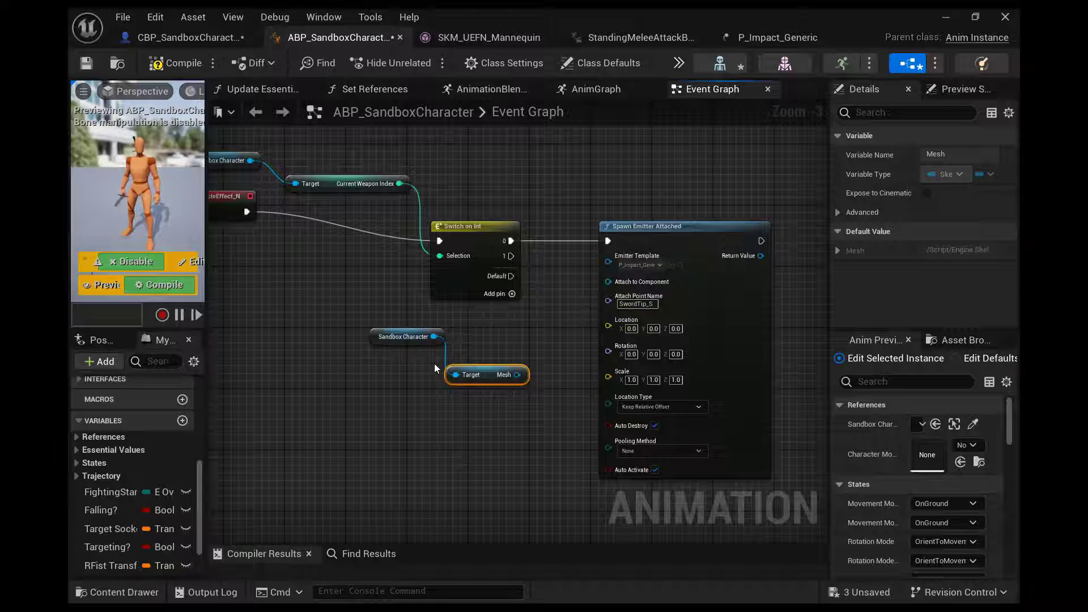
drag(517, 375, 608, 281)
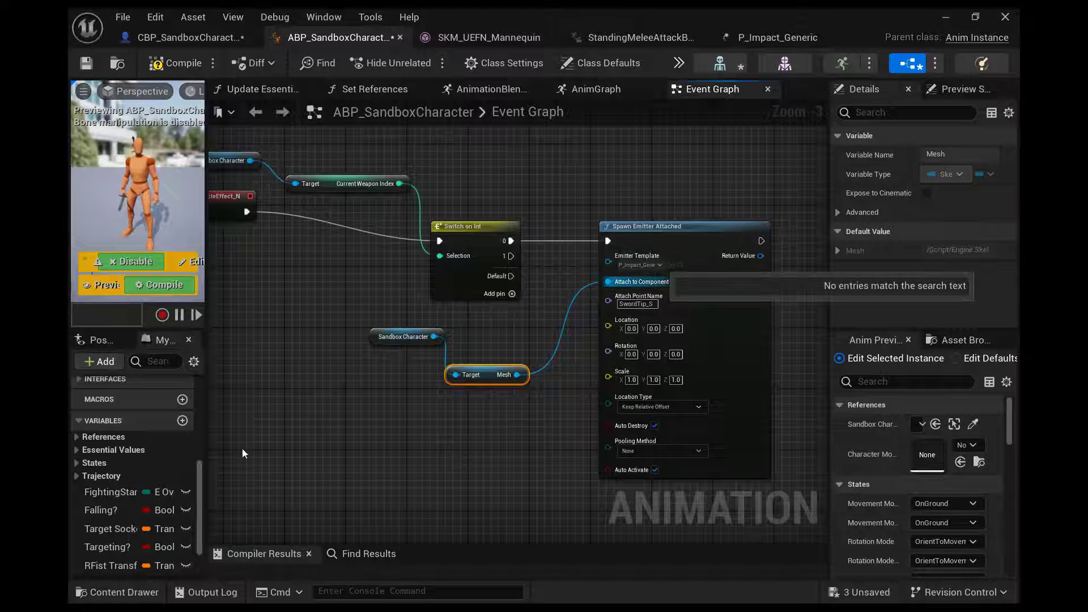
click(576, 350)
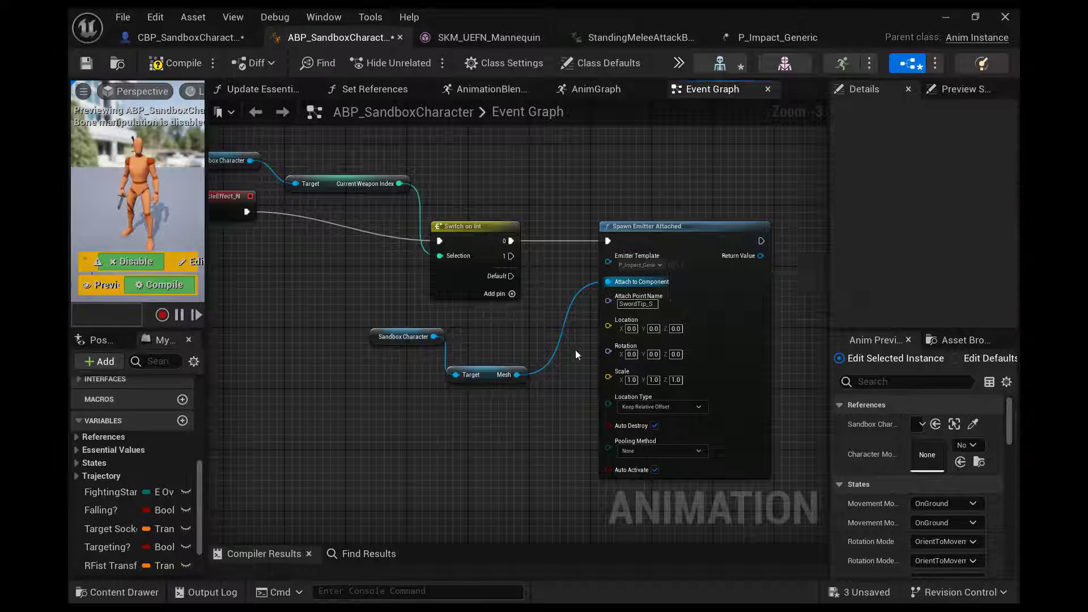
click(94, 52)
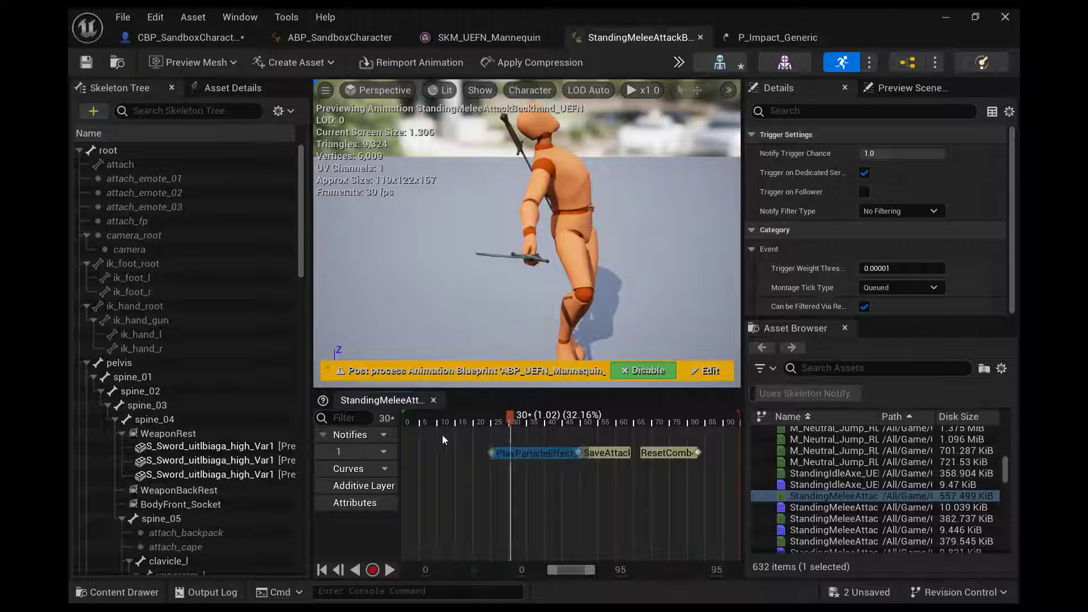
Step: Move the PlayParticleEffect_N notify in the StandingMeleeAttackBackhand_UEFN animation earlier, to about frame 24
click(85, 61)
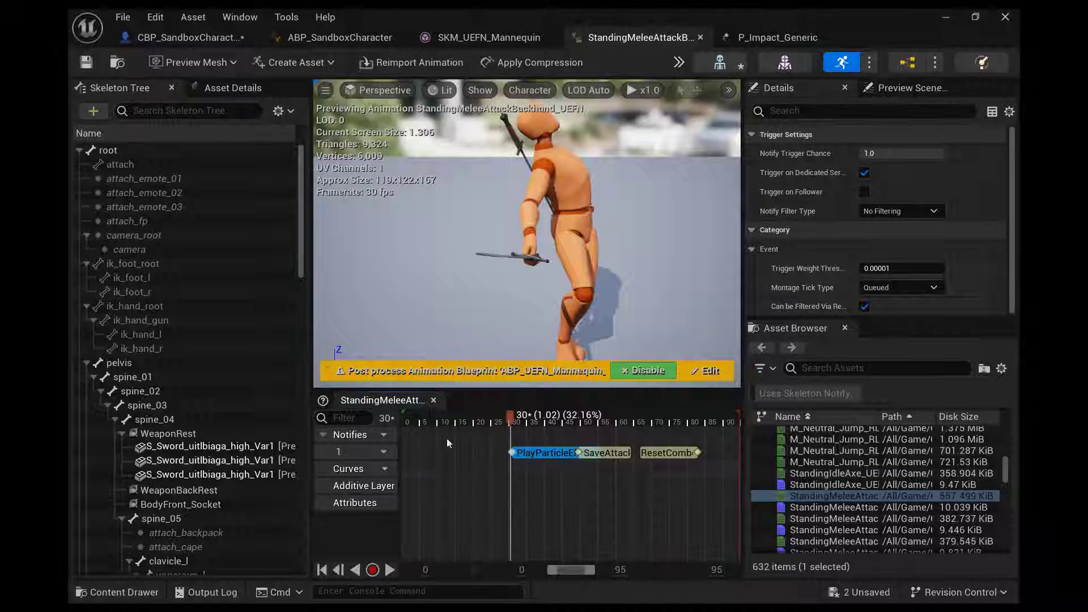
drag(463, 442, 439, 436)
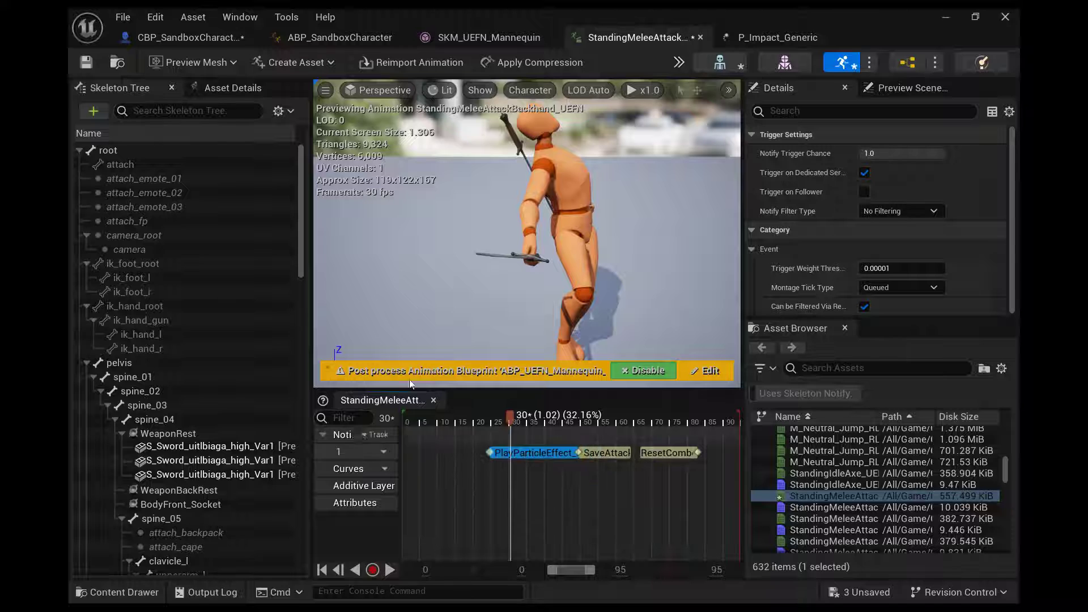